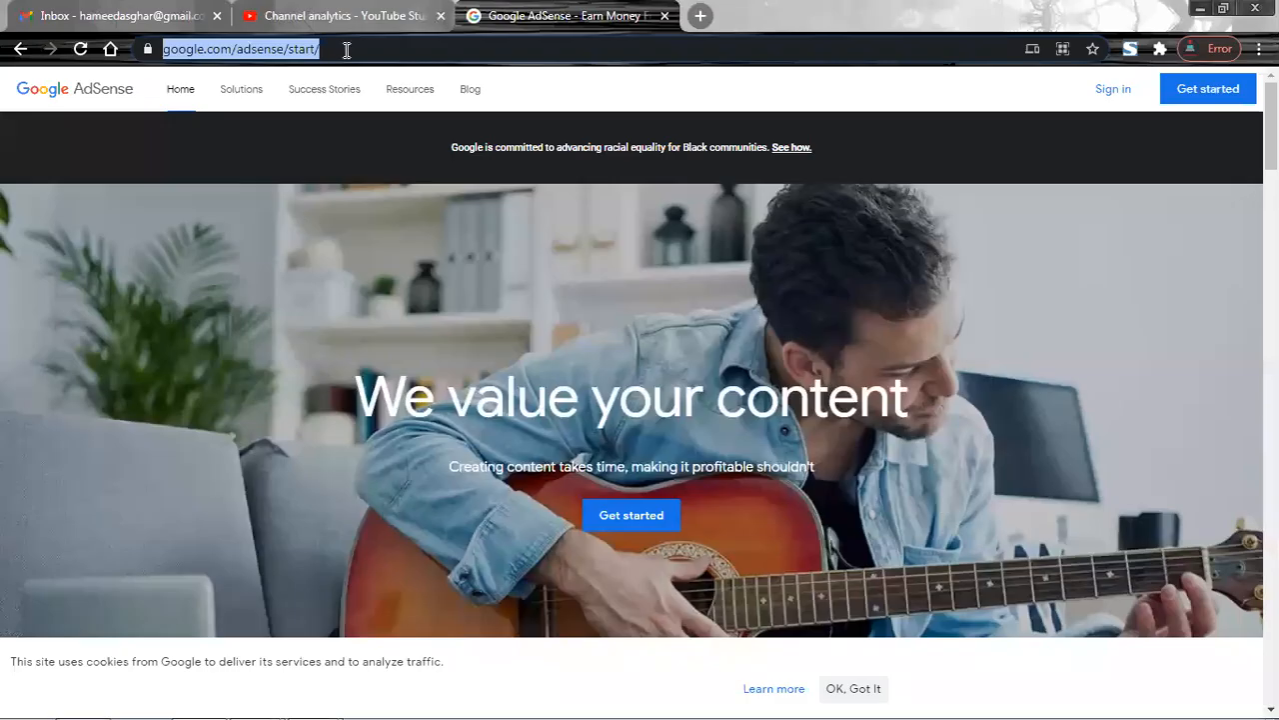
Sign in to Google AdSense from its start page and open the payments settings.
left_click(346, 50)
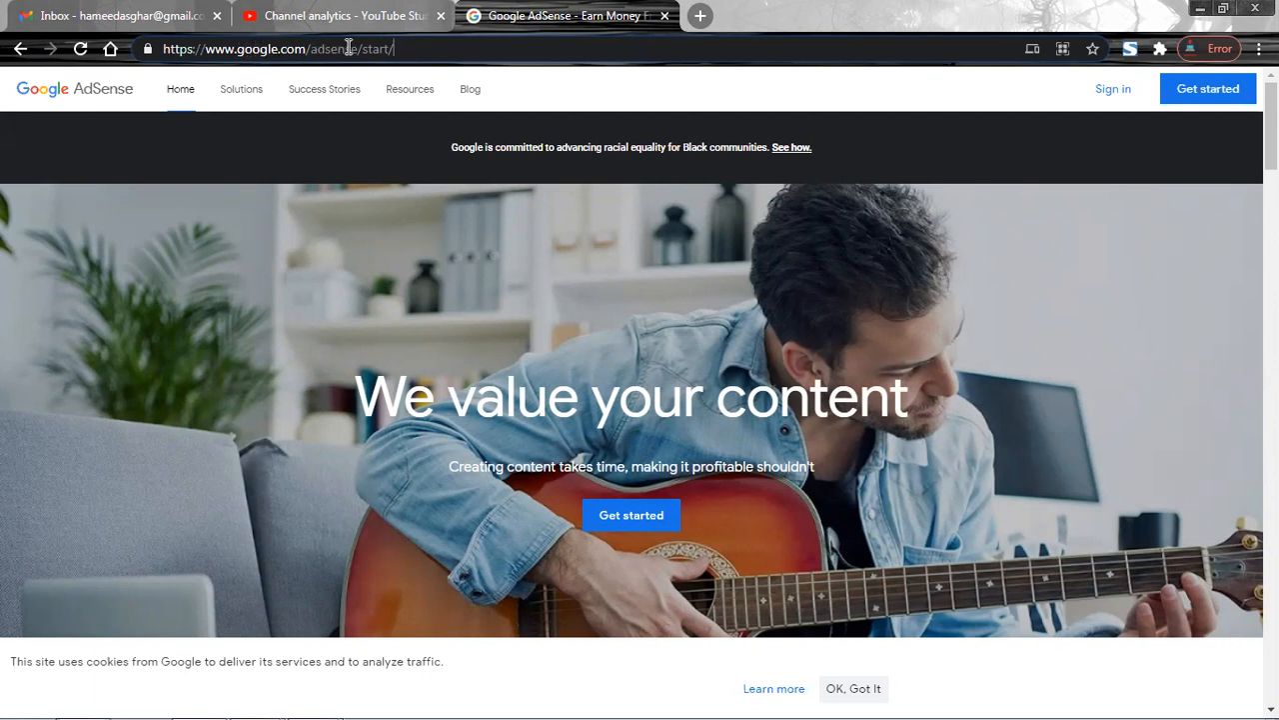
left_click(1096, 97)
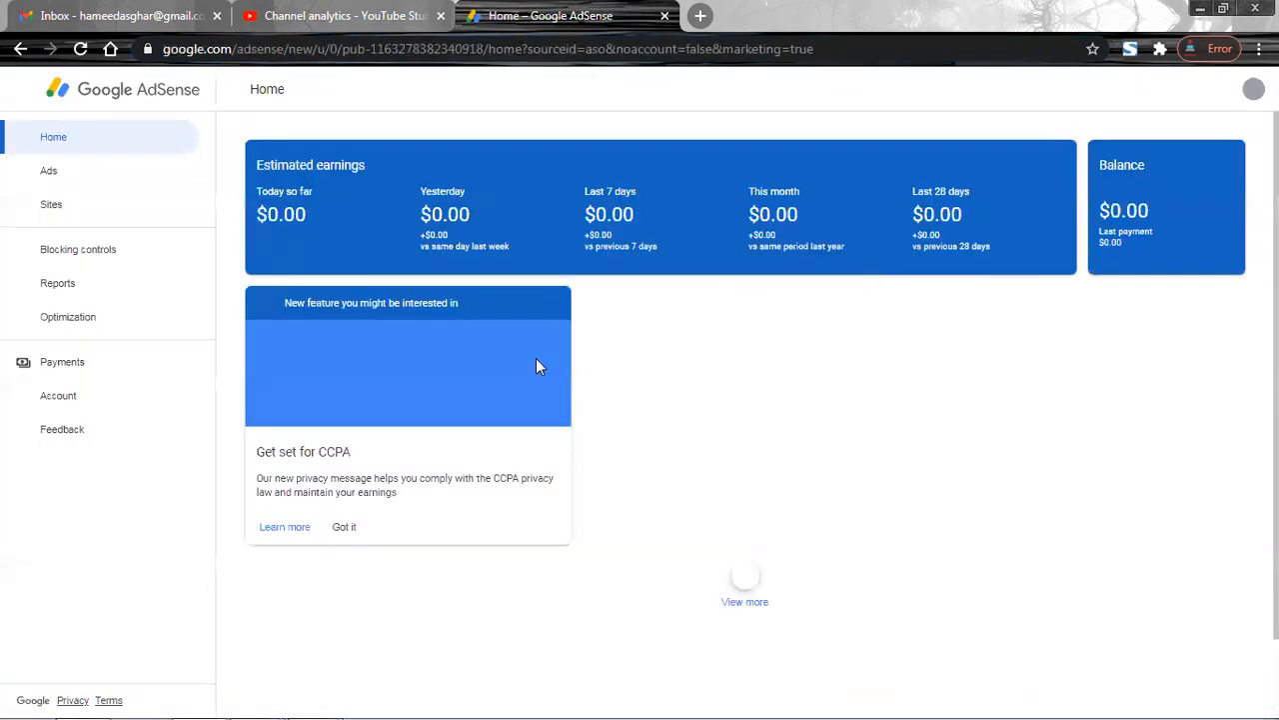
left_click(62, 361)
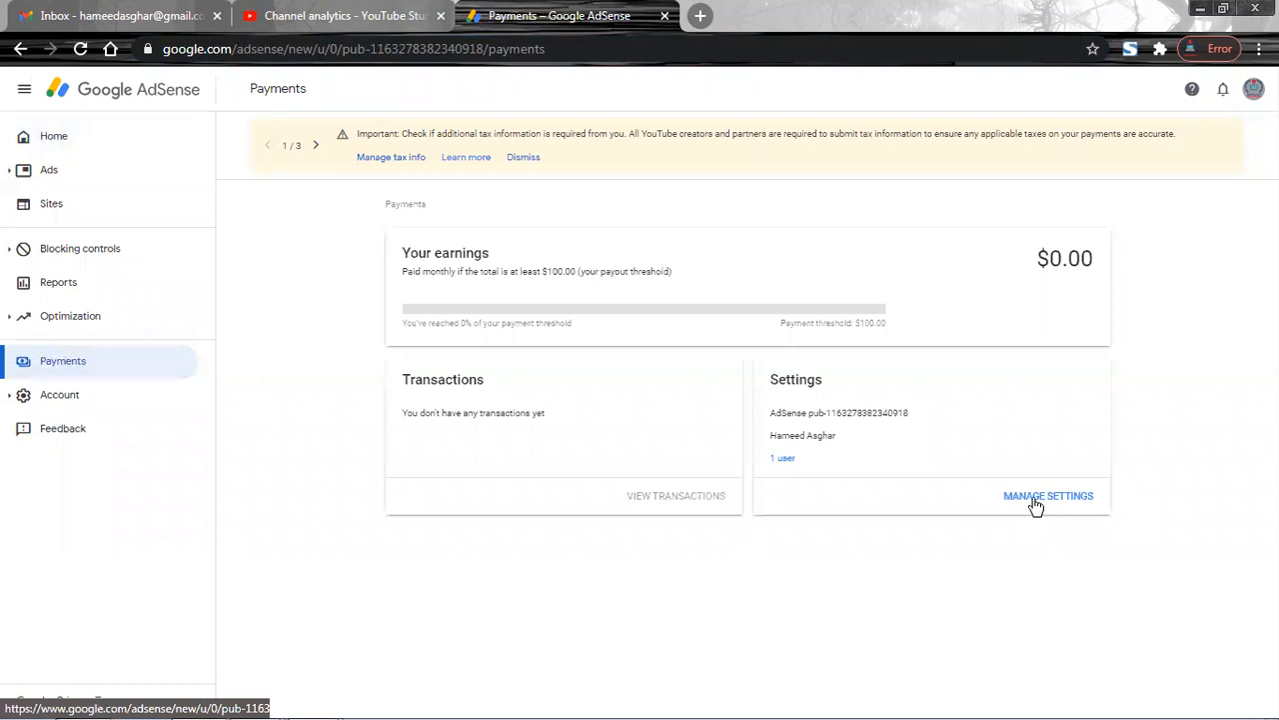
left_click(1036, 500)
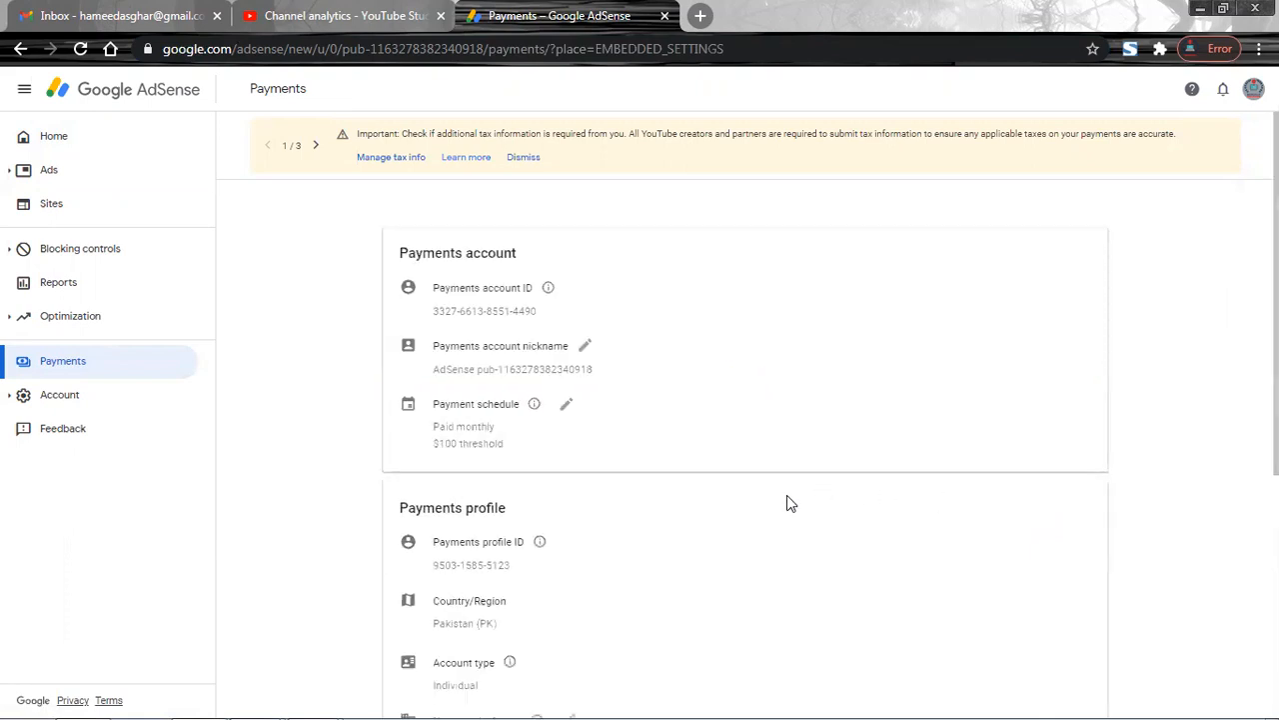
Start adding United States tax info from the payments profile and verify the sign-in with the account password.
scroll(769, 513, "down", 3)
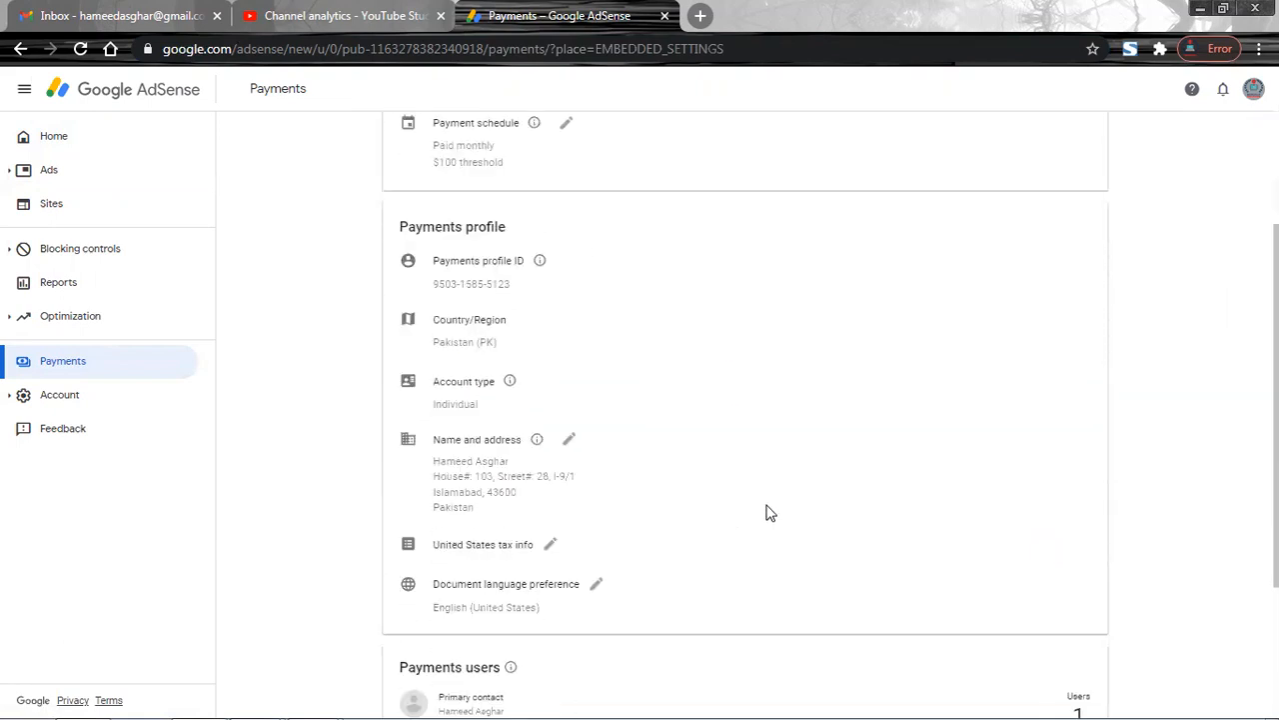
scroll(767, 512, "down", 2)
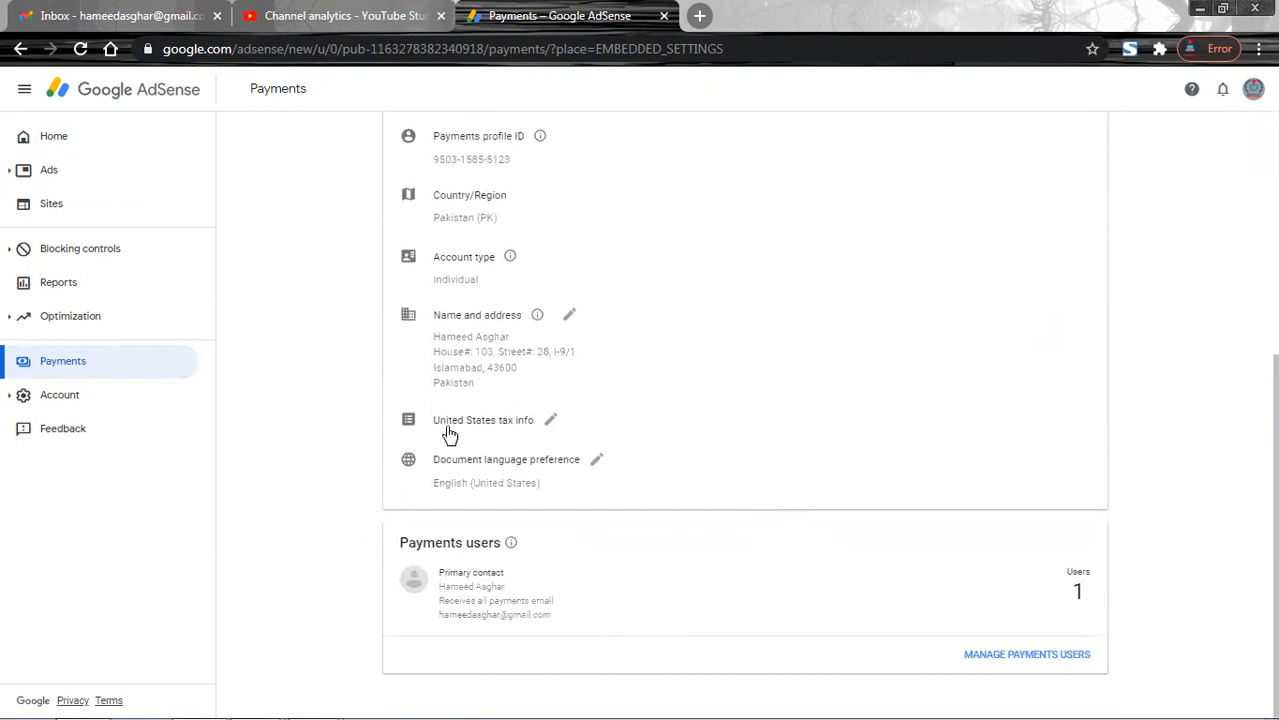
left_click(511, 421)
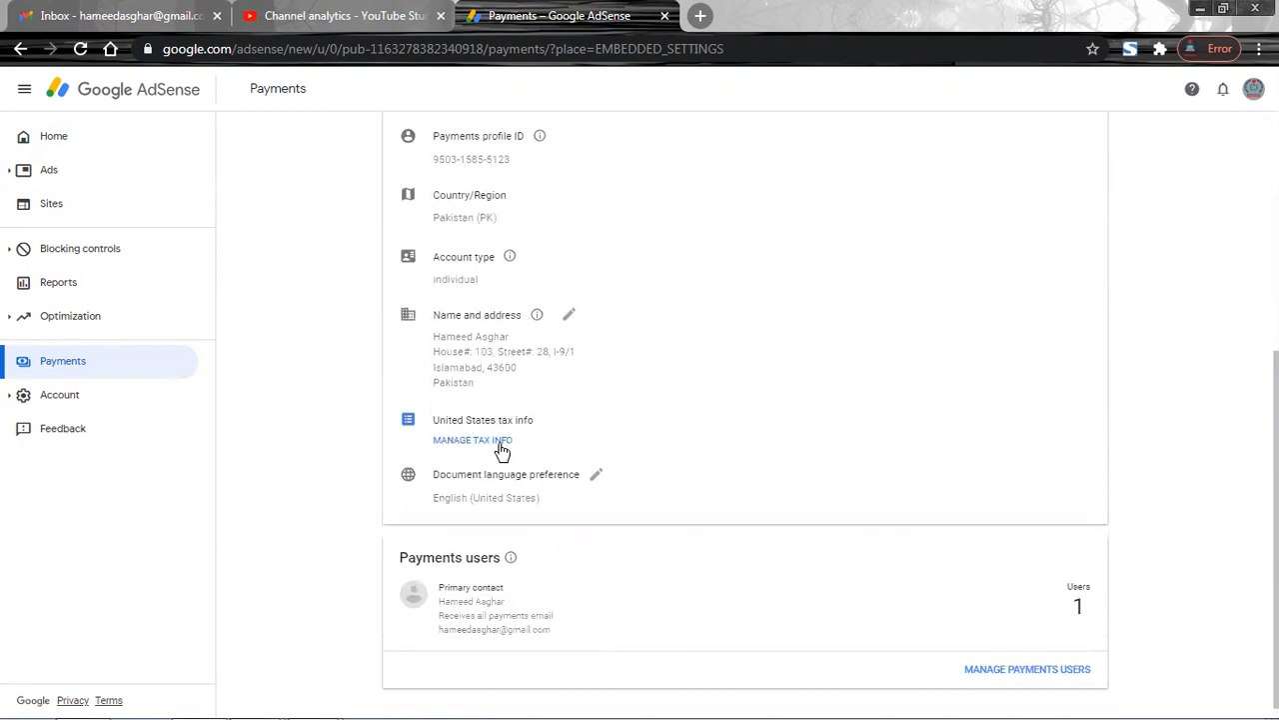
left_click(474, 441)
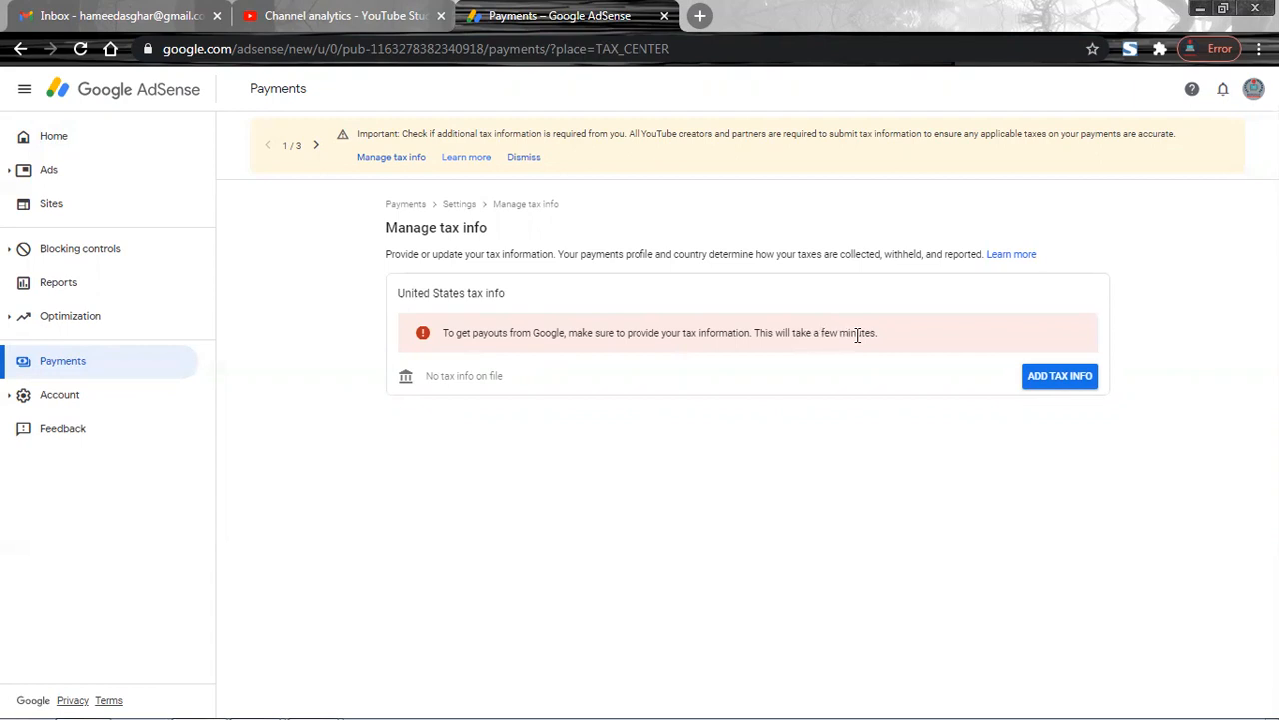
left_click(1054, 376)
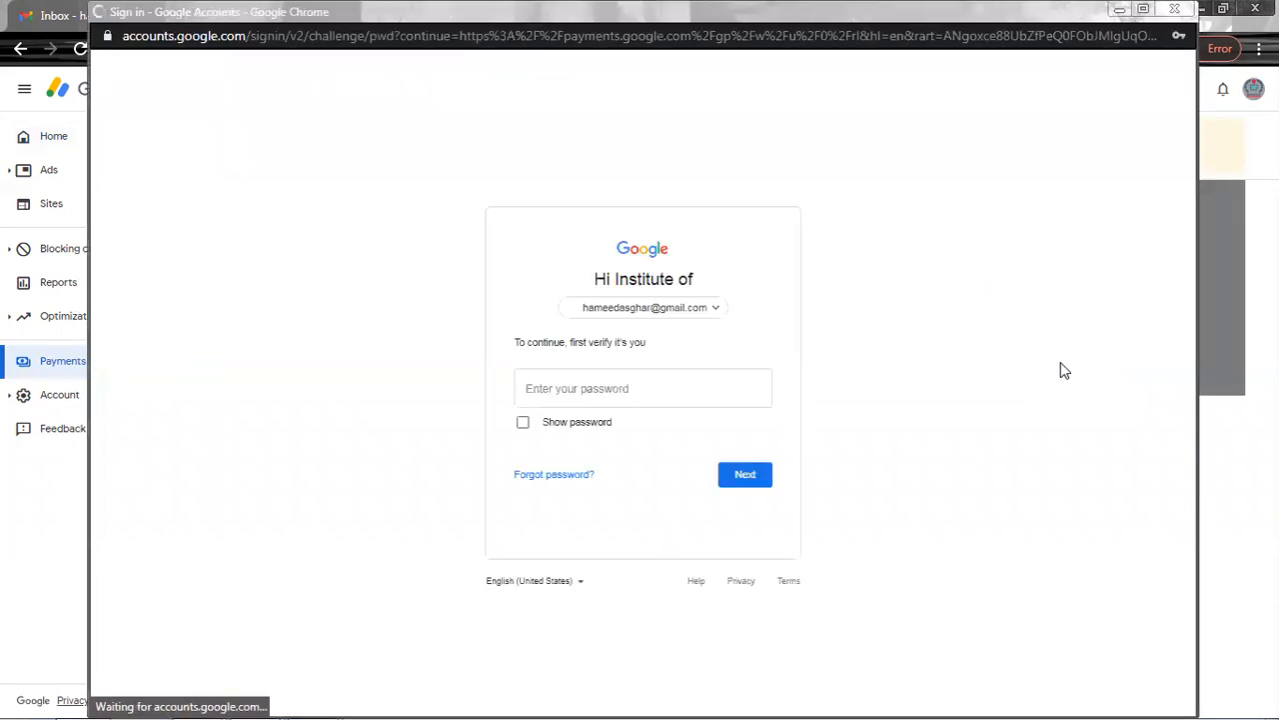
left_click(737, 474)
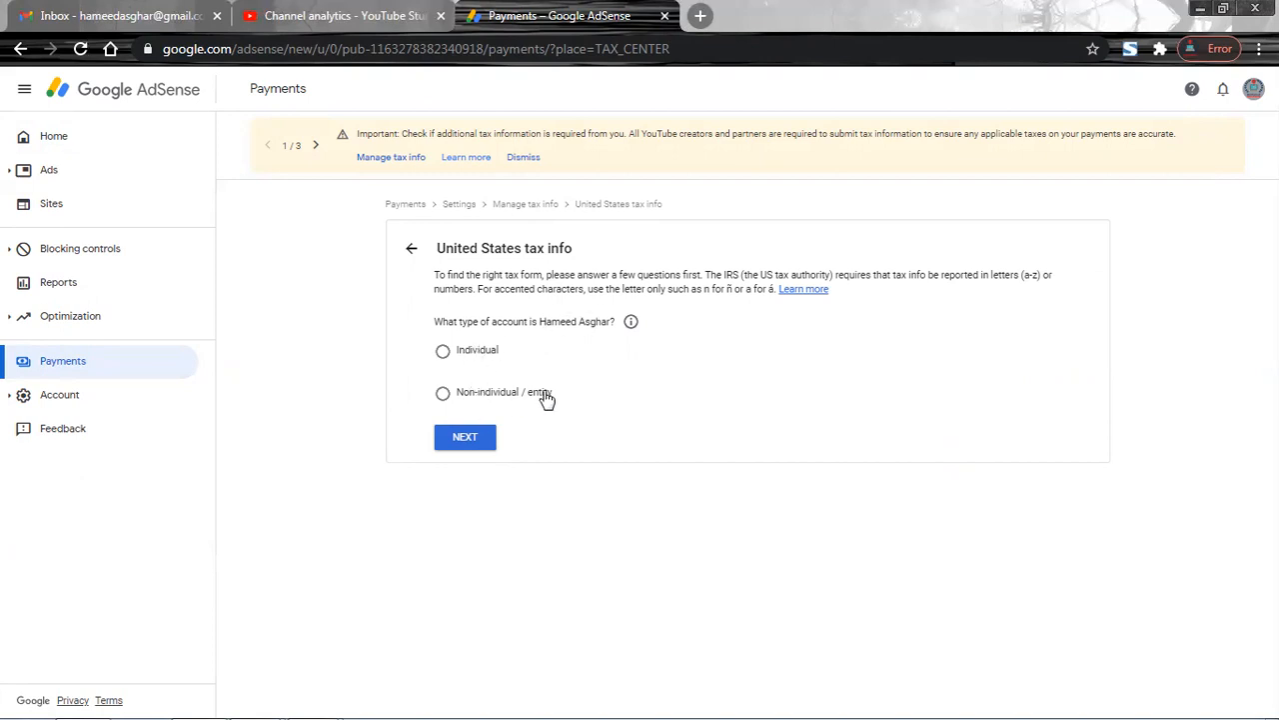
Set the account type to Individual, answer No to US citizenship or residency, and select the W-8BEN form.
left_click(479, 352)
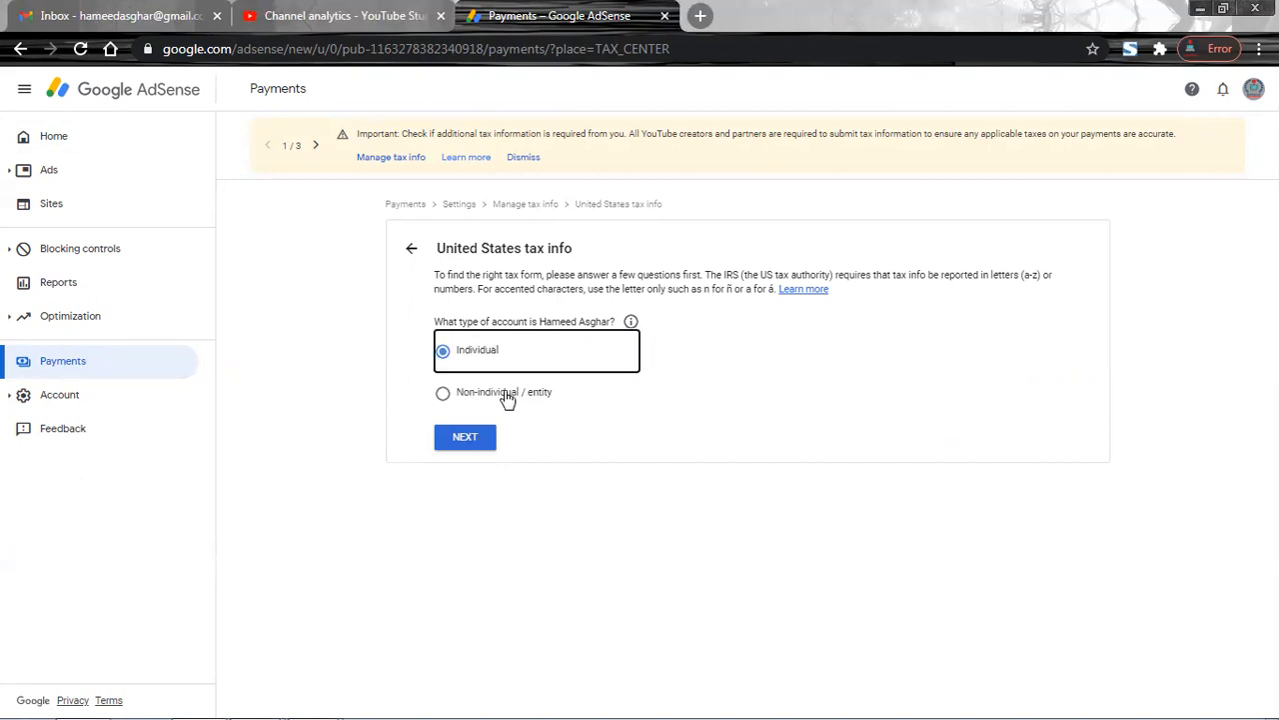
left_click(480, 445)
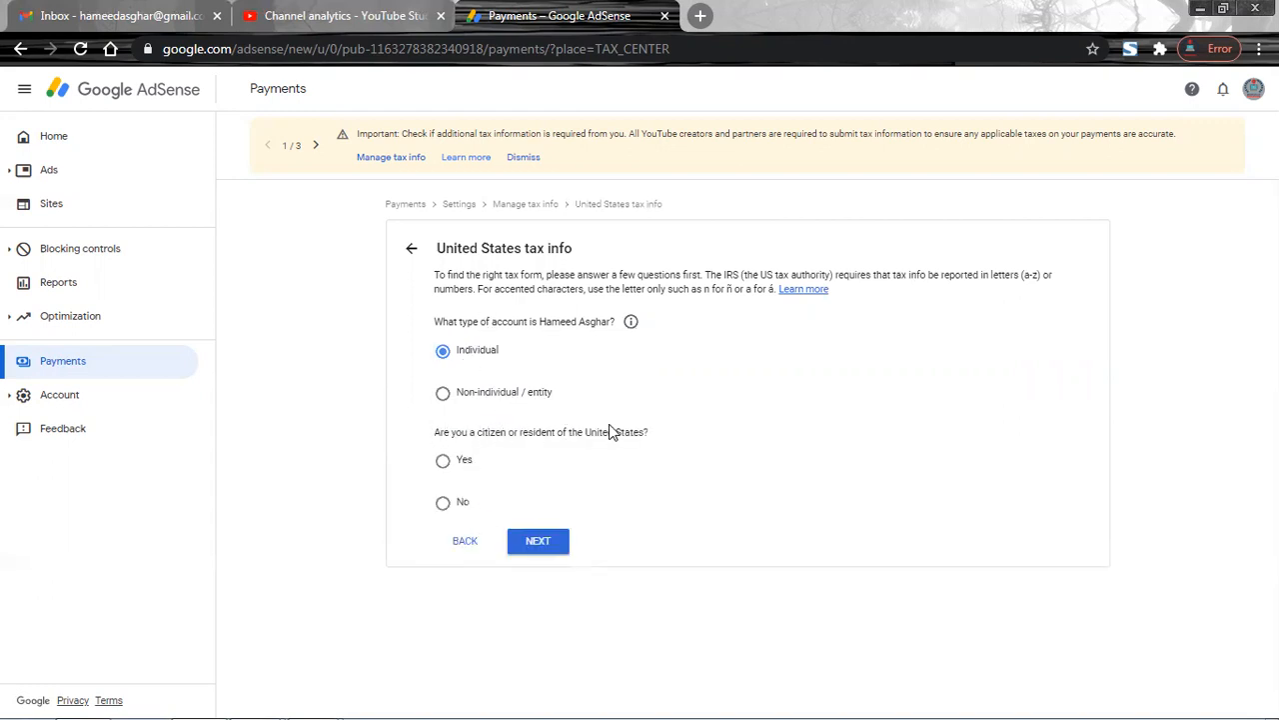
left_click(456, 507)
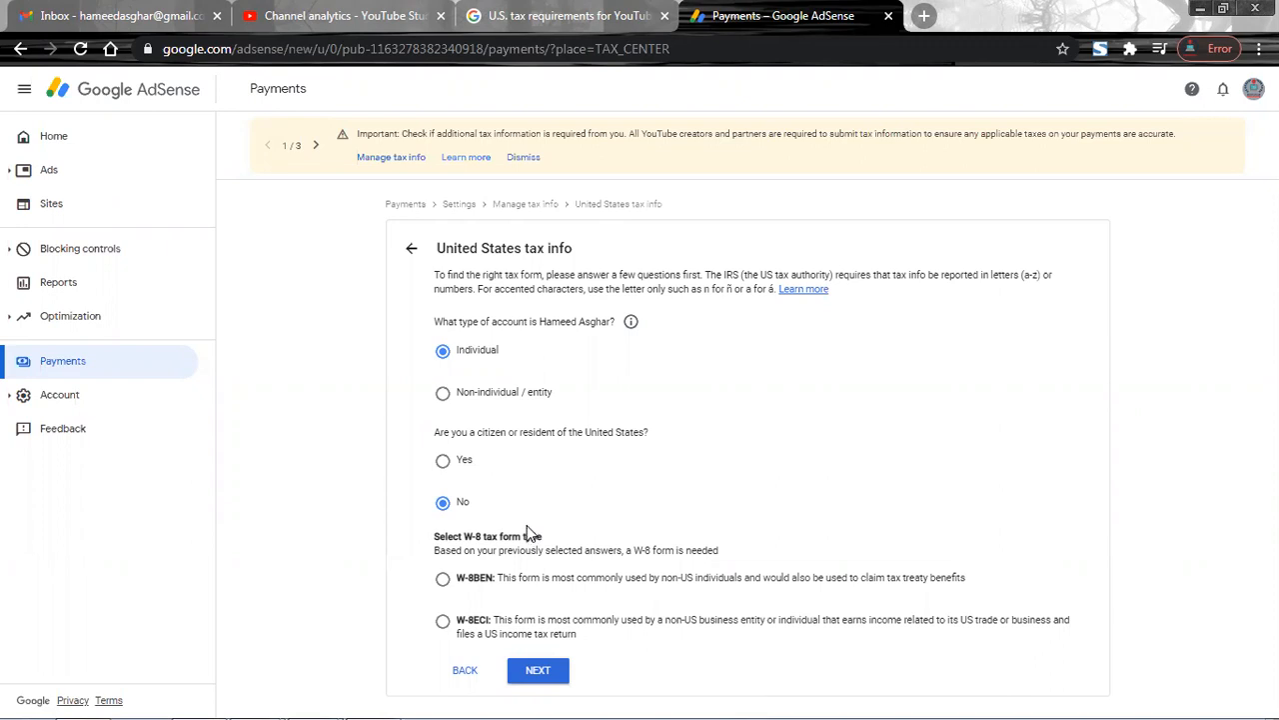
left_click(473, 586)
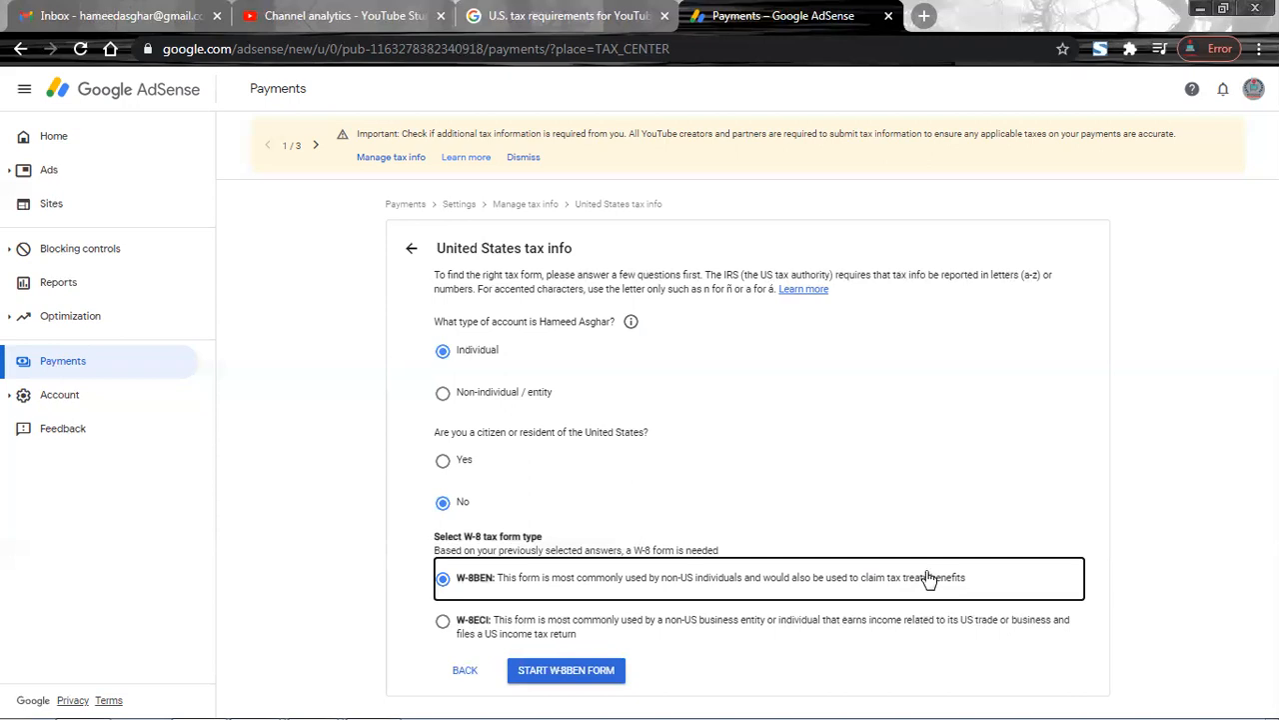
Change the tax form type to W-8ECI and start that form.
left_click(502, 624)
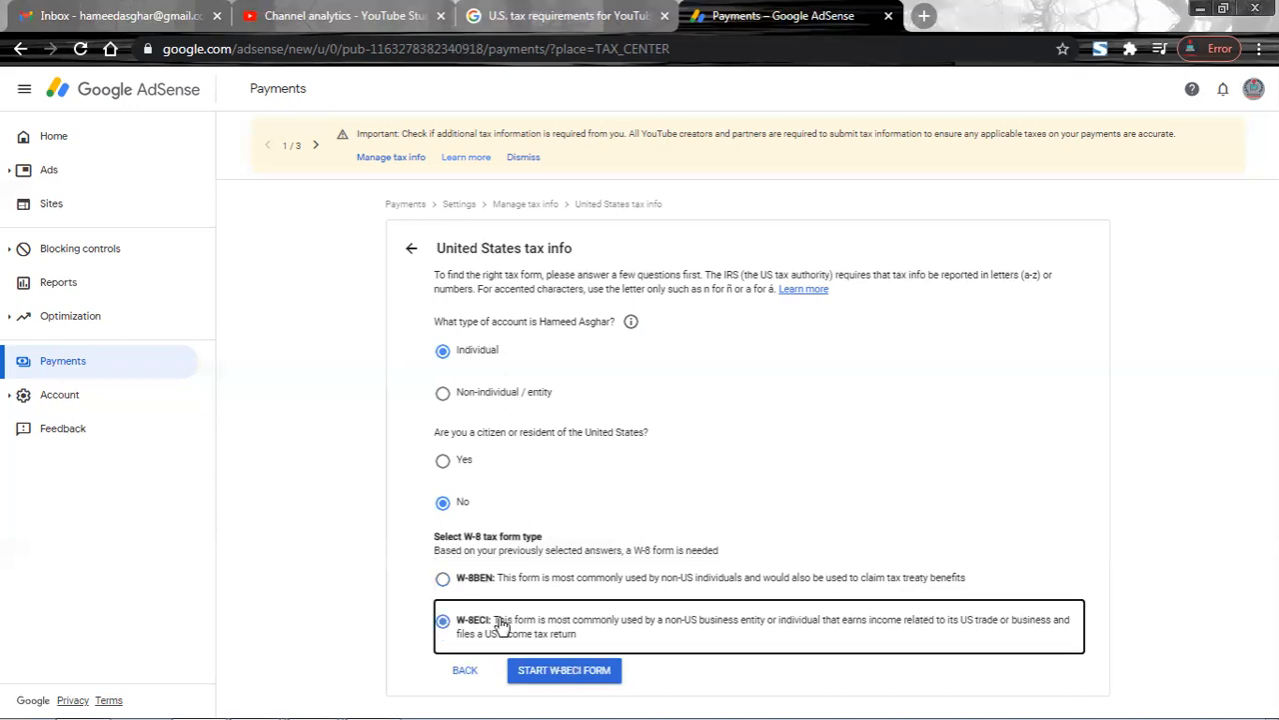
left_click(551, 678)
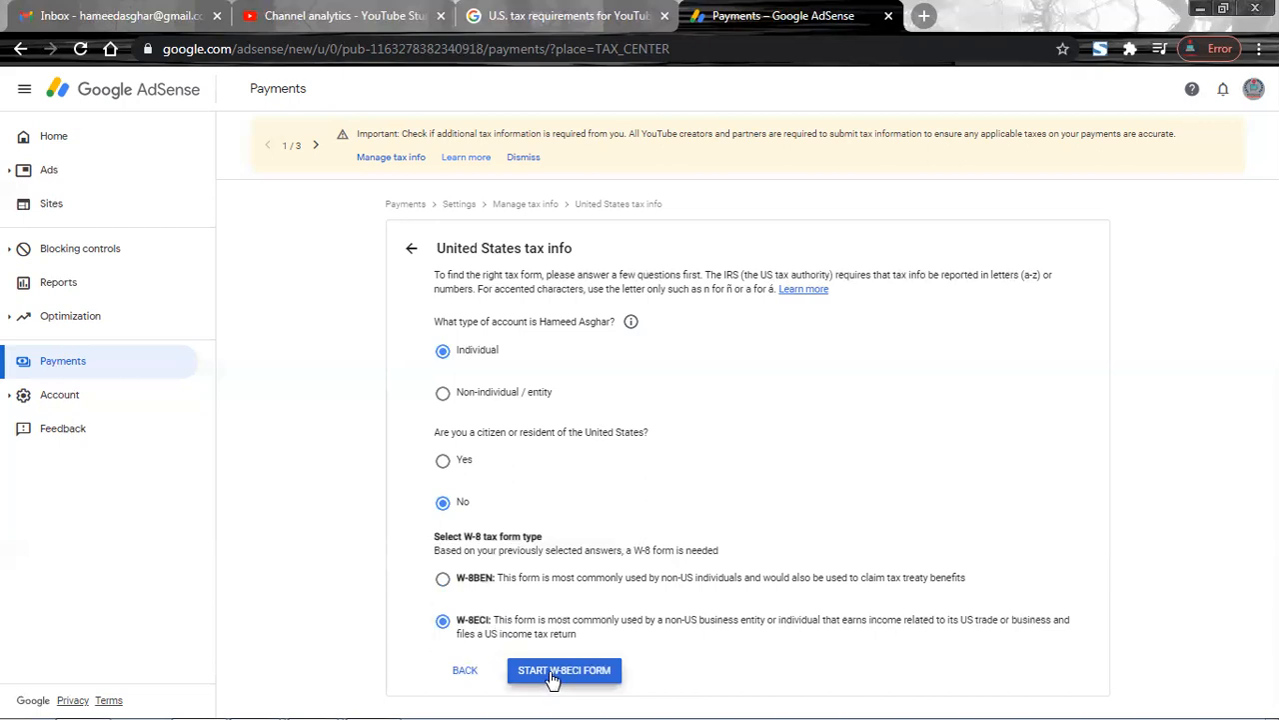
left_click(604, 680)
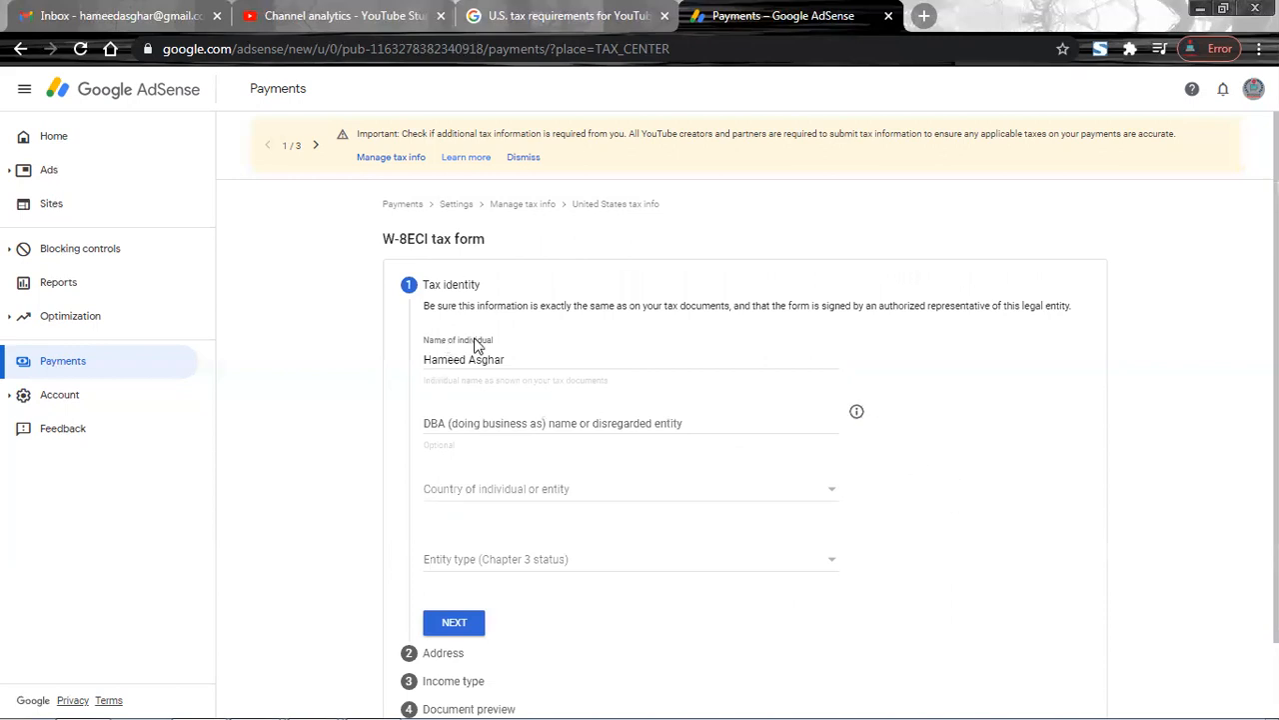
Fill in the W-8ECI tax identity with DBA name Institute of Freelancing, country Pakistan and entity type Individual.
left_click(460, 423)
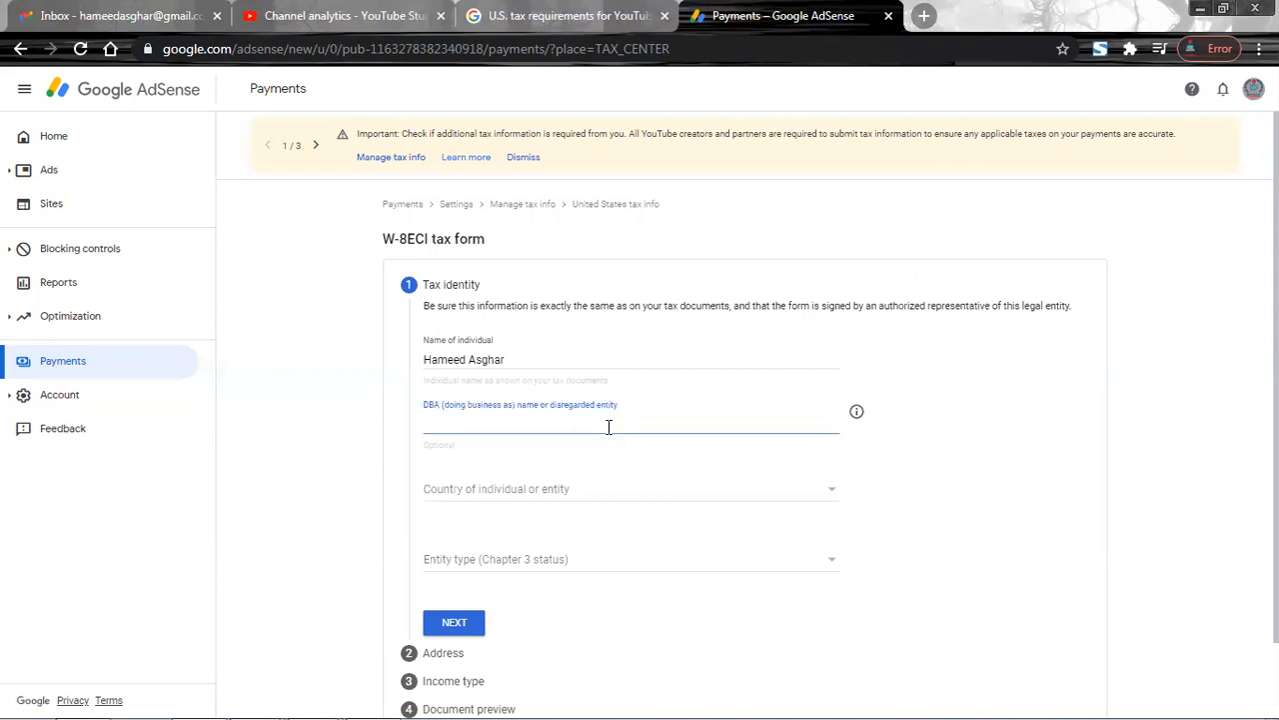
type("Institute of Freelancing")
key("Tab")
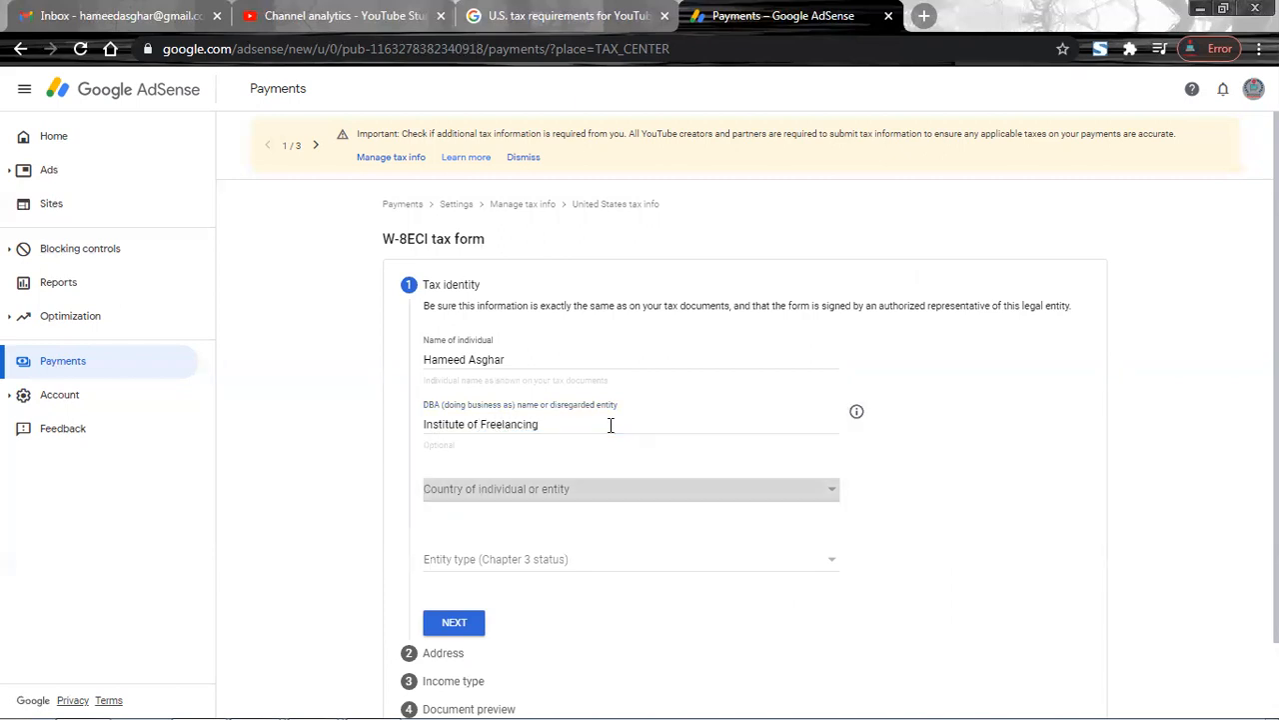
key("p")
key("Tab")
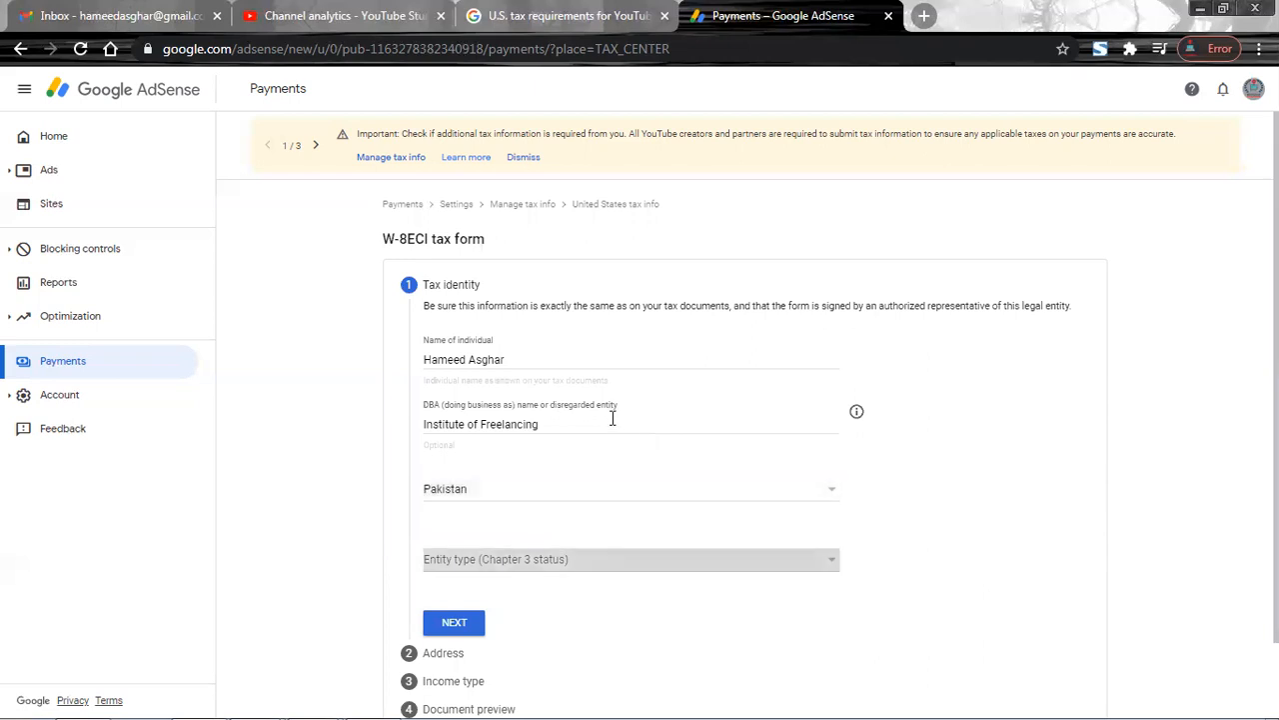
left_click(551, 568)
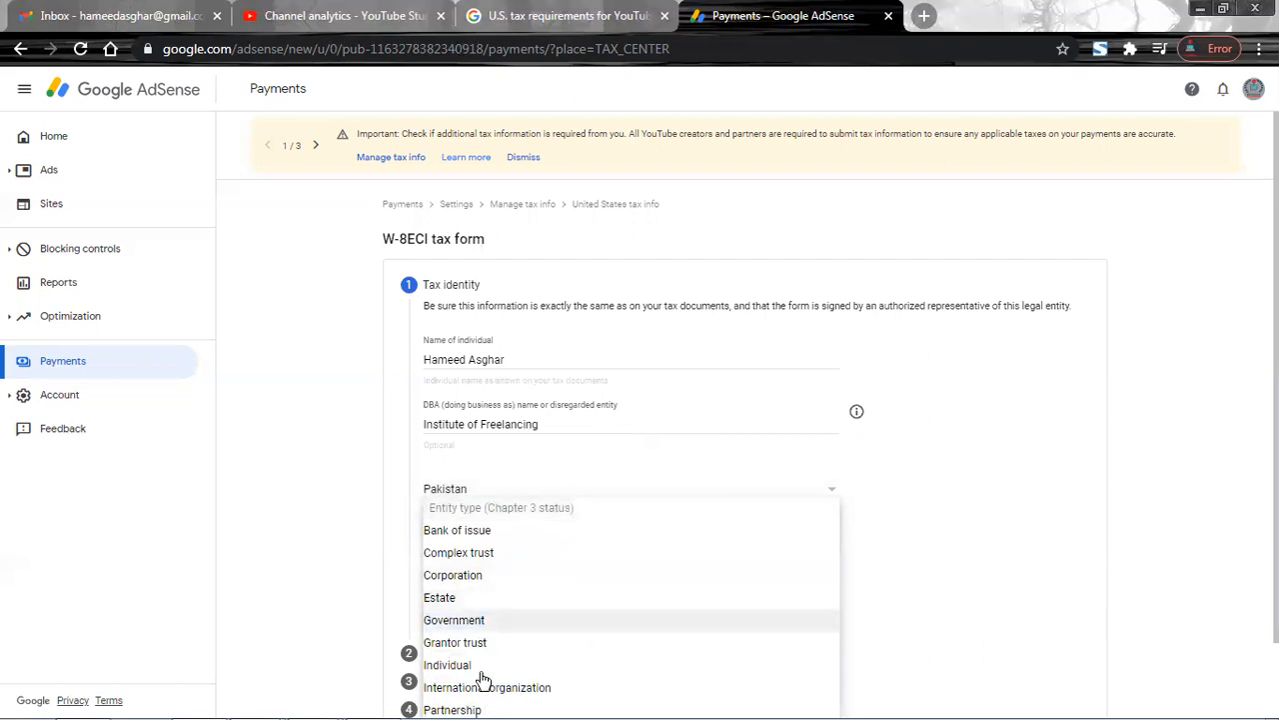
scroll(601, 612, "down", 1)
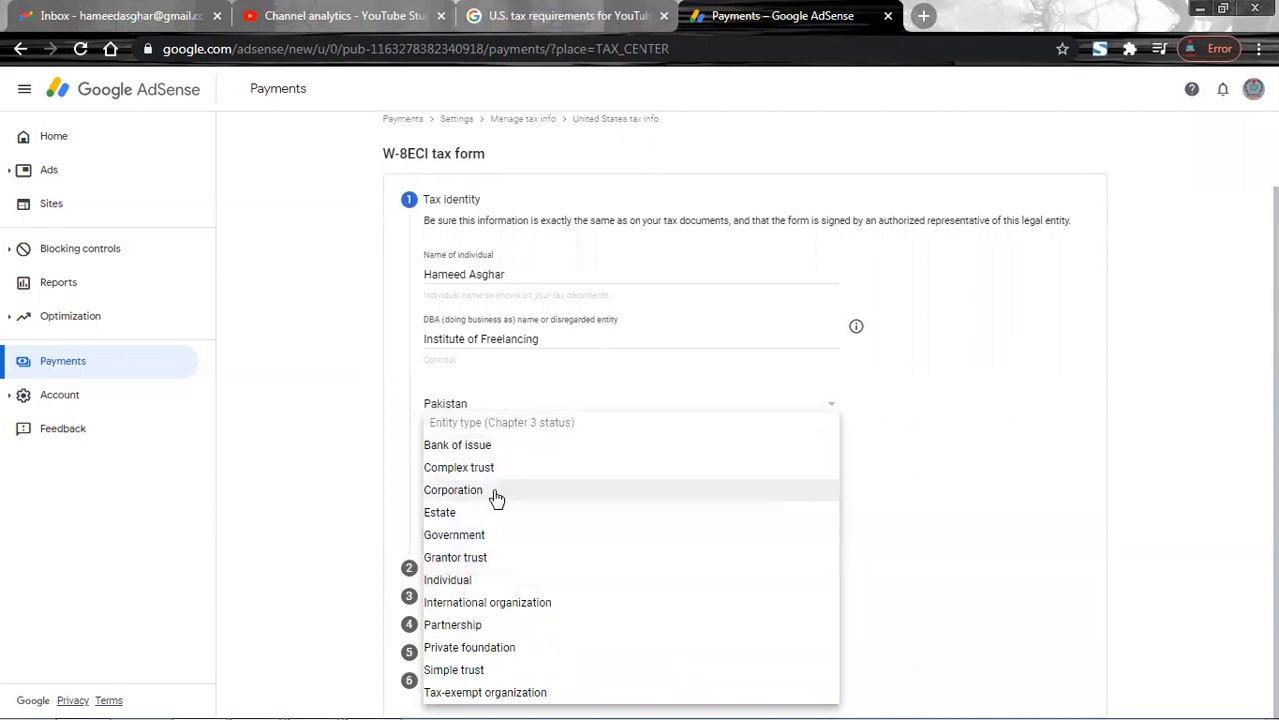
left_click(454, 582)
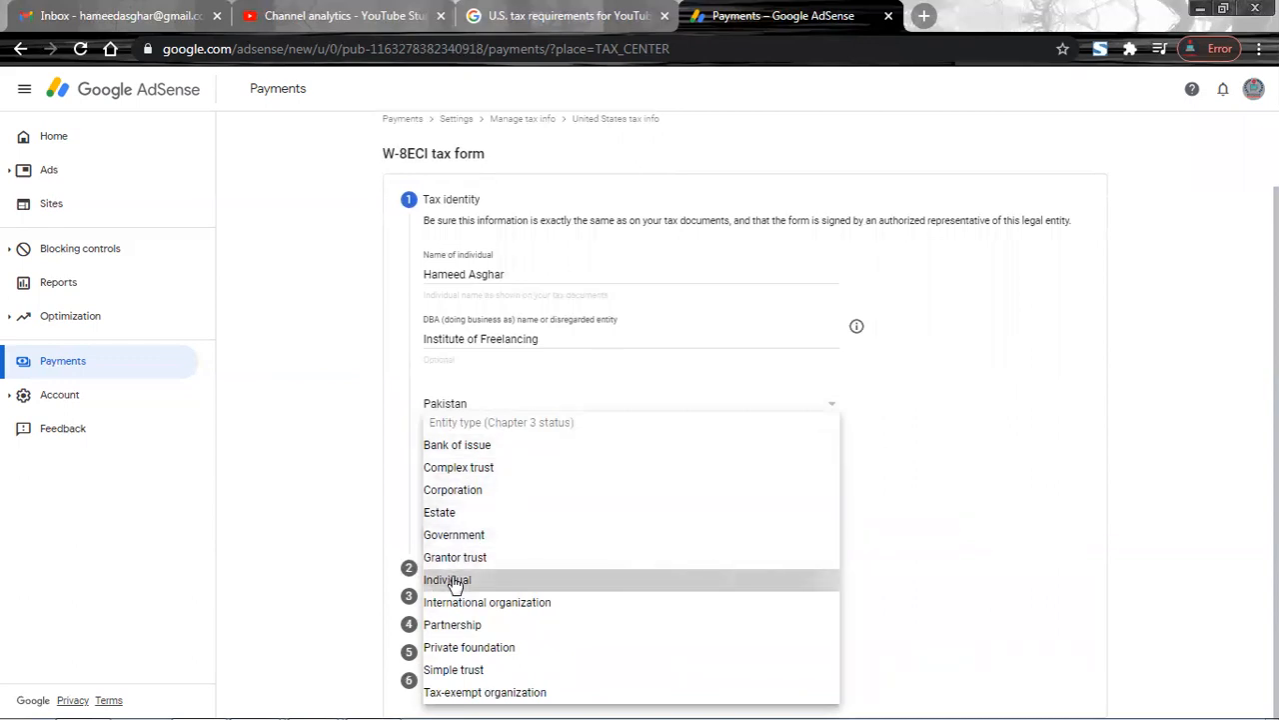
scroll(523, 585, "down", 2)
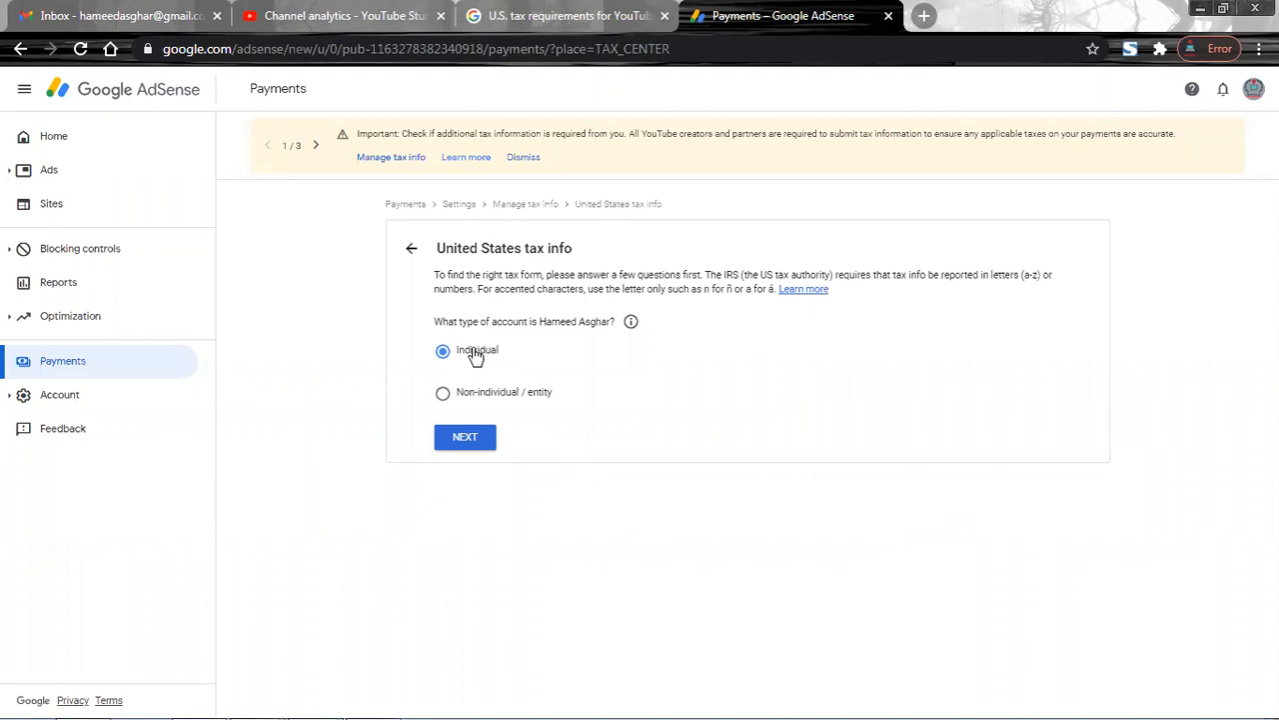
Set the account type to Non-individual / entity as a DBA, with sole owner Institute of Freelancing and owner type Individual.
left_click(480, 399)
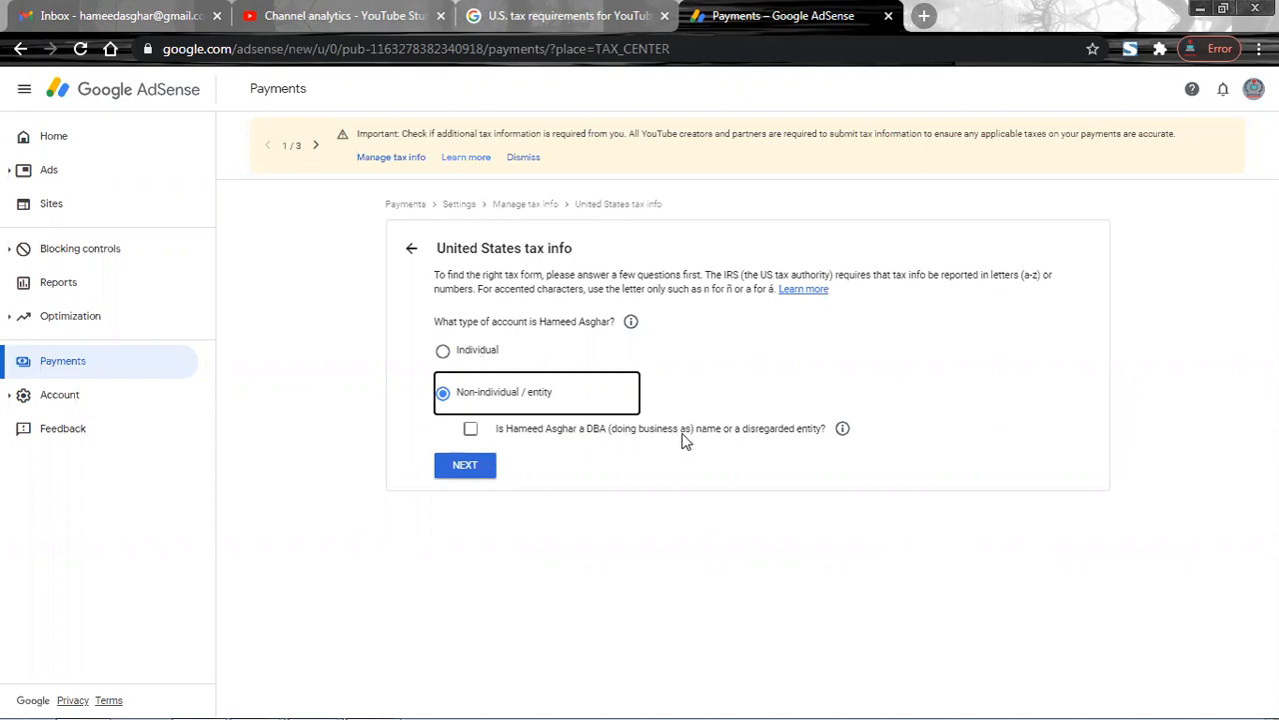
left_click(470, 428)
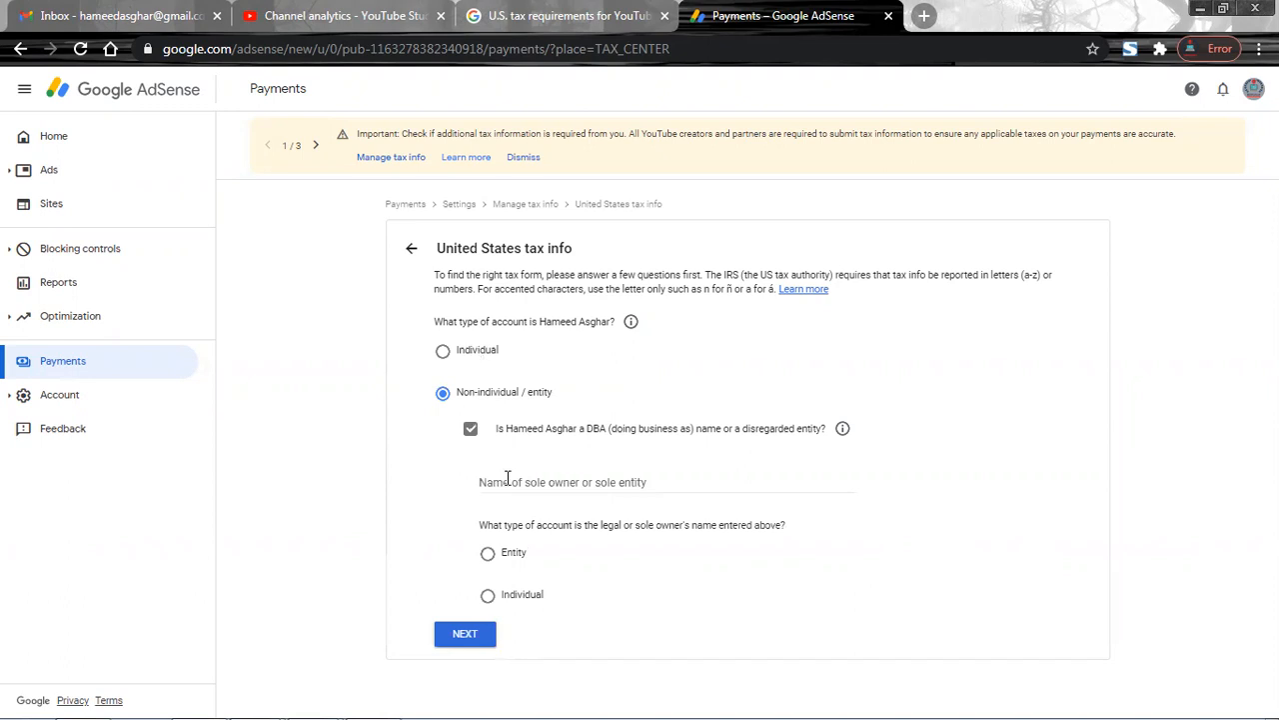
left_click(507, 480)
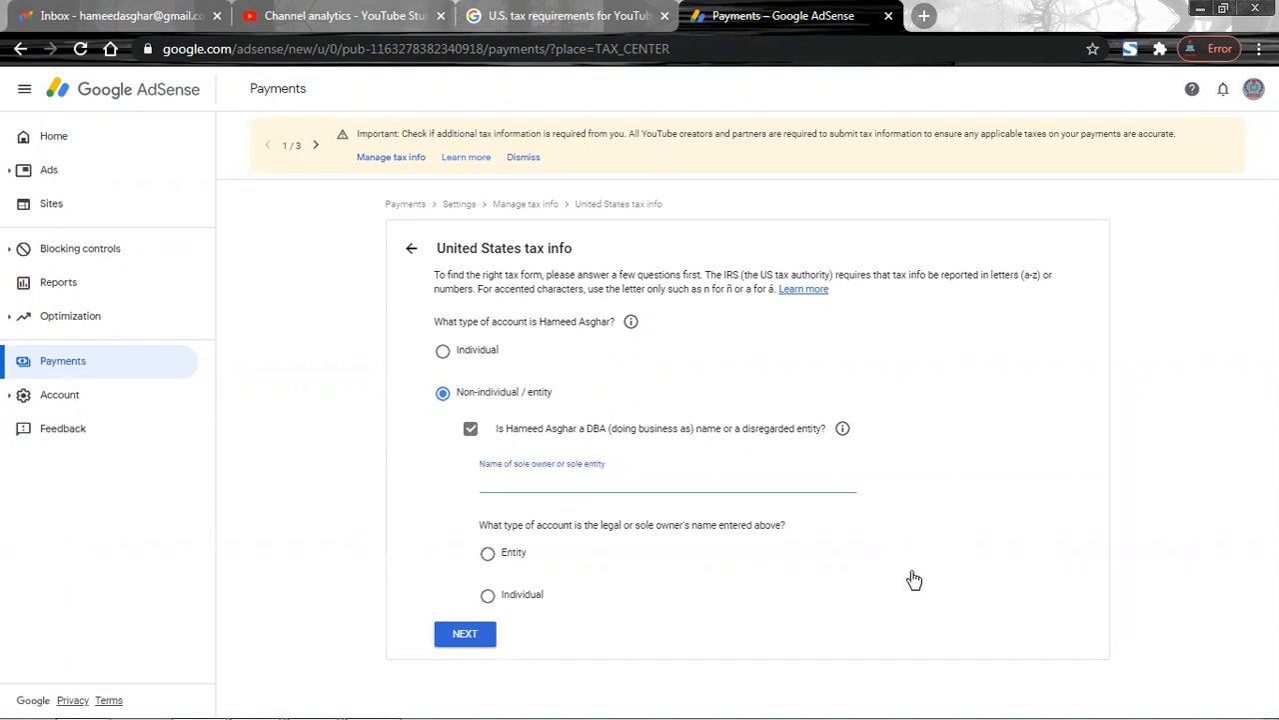
type("Institute of Freela")
type("ncing")
left_click(522, 595)
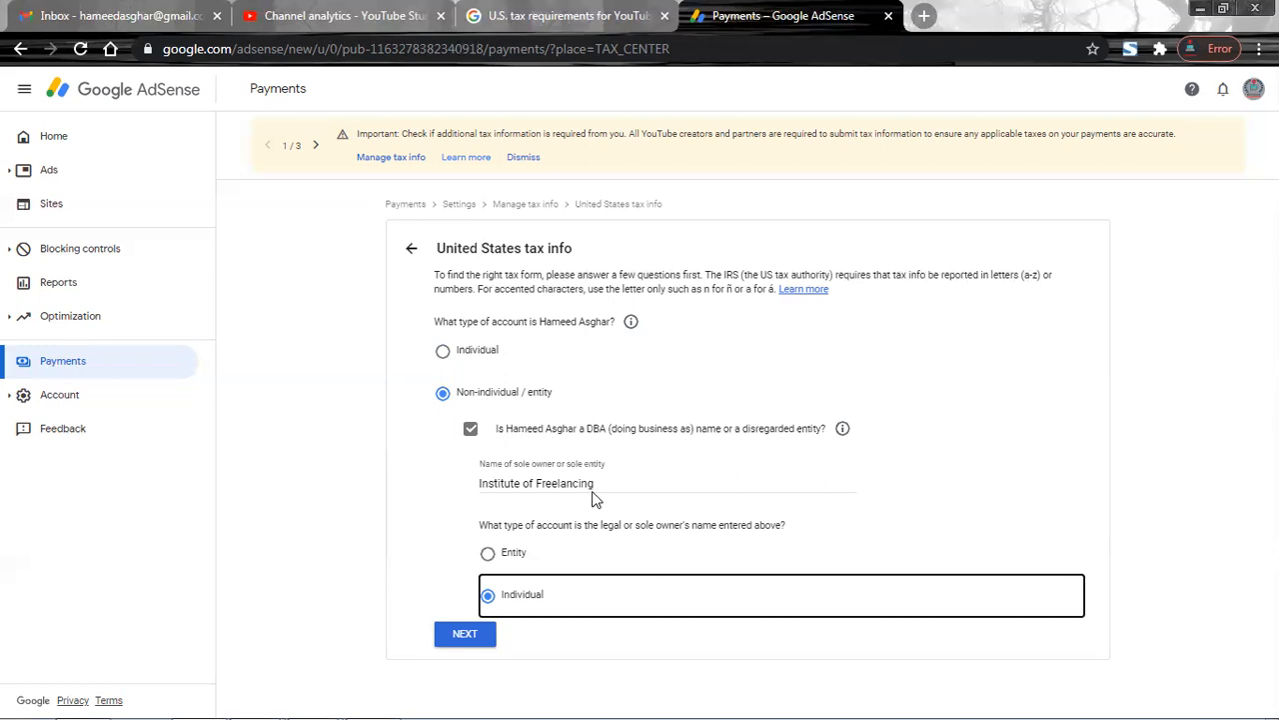
left_click(466, 636)
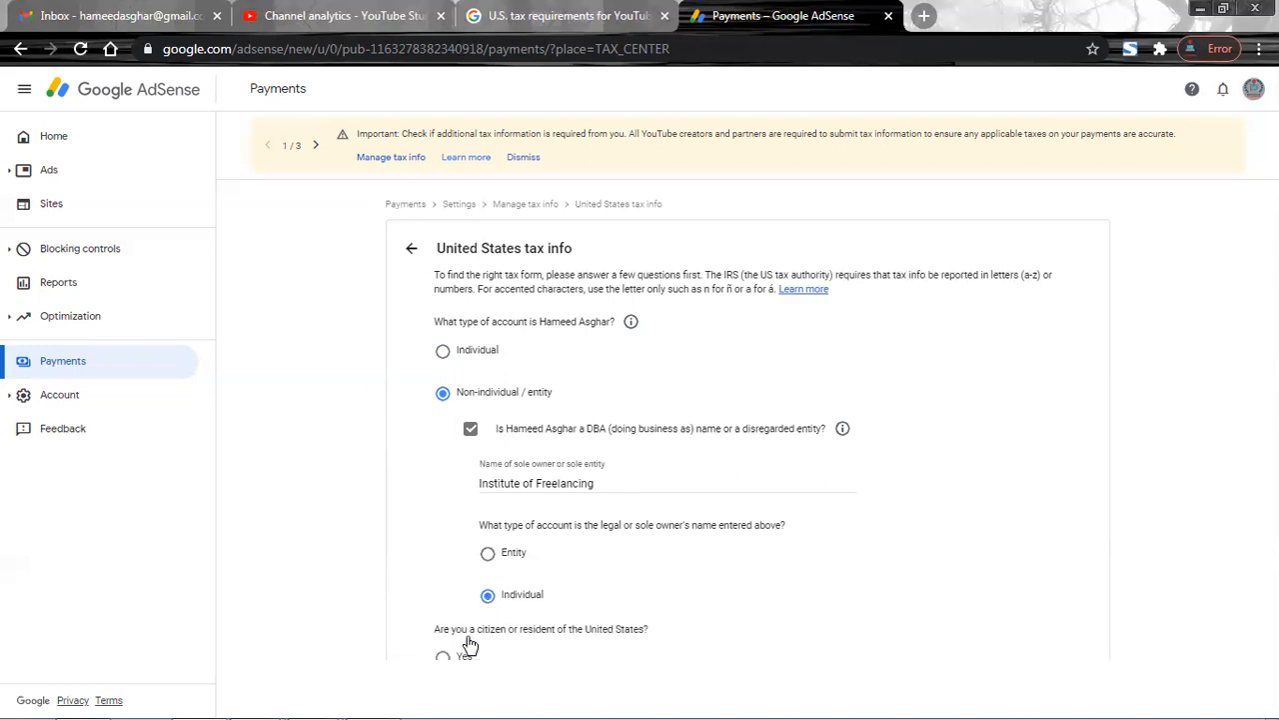
Answer No to US citizenship or residency and try the W-8BEN and W-8ECI form types for the entity account.
left_click(440, 652)
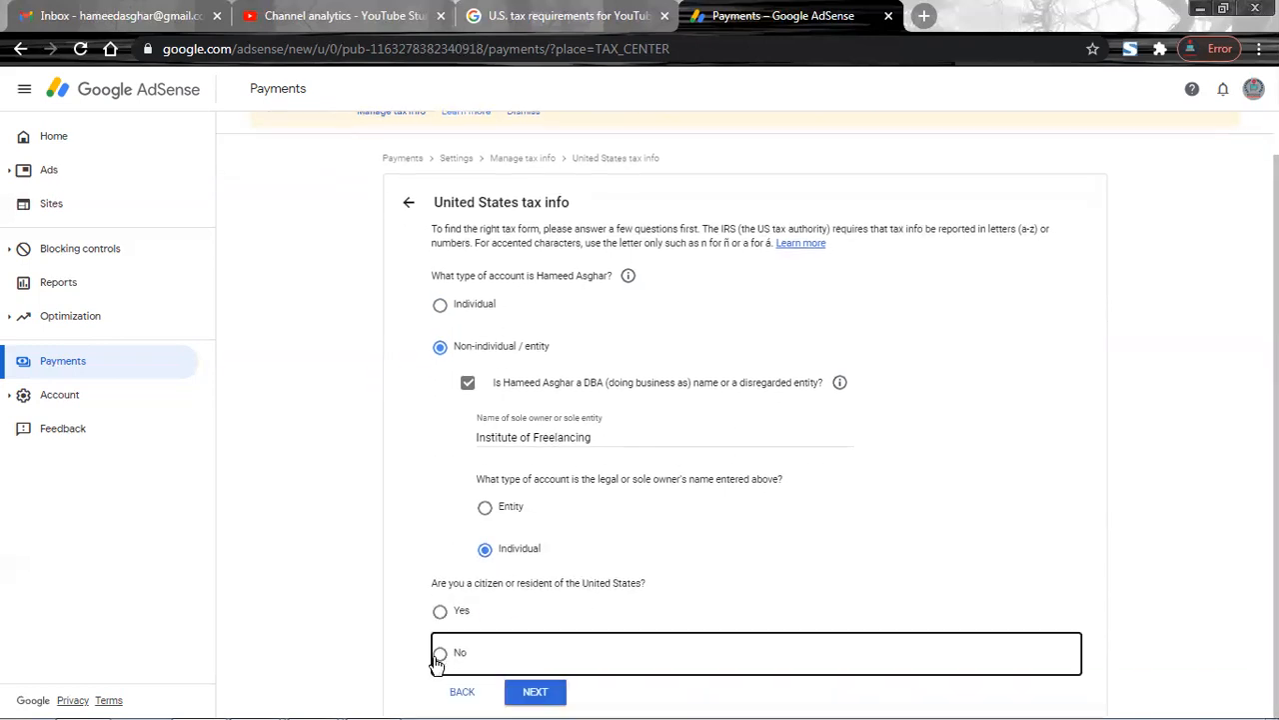
left_click(562, 690)
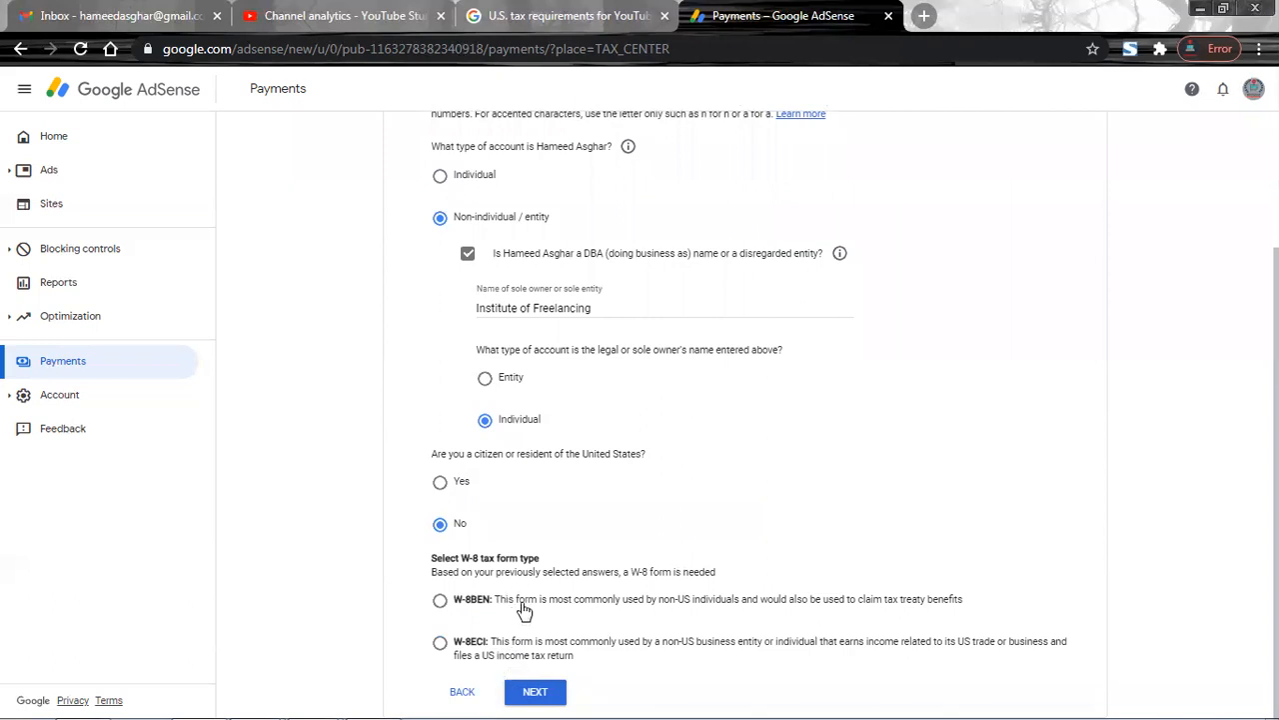
left_click(525, 610)
left_click(526, 655)
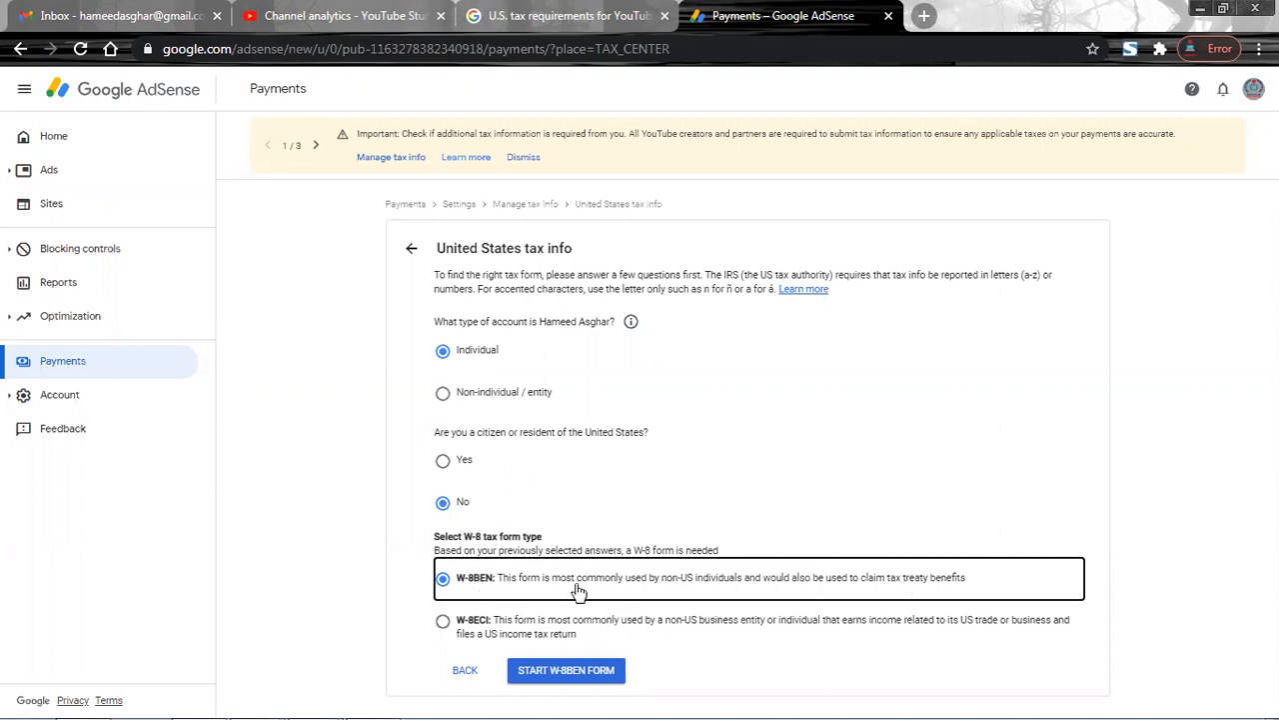
Start the W-8BEN form for the individual account and look through its tax identity fields.
left_click(561, 678)
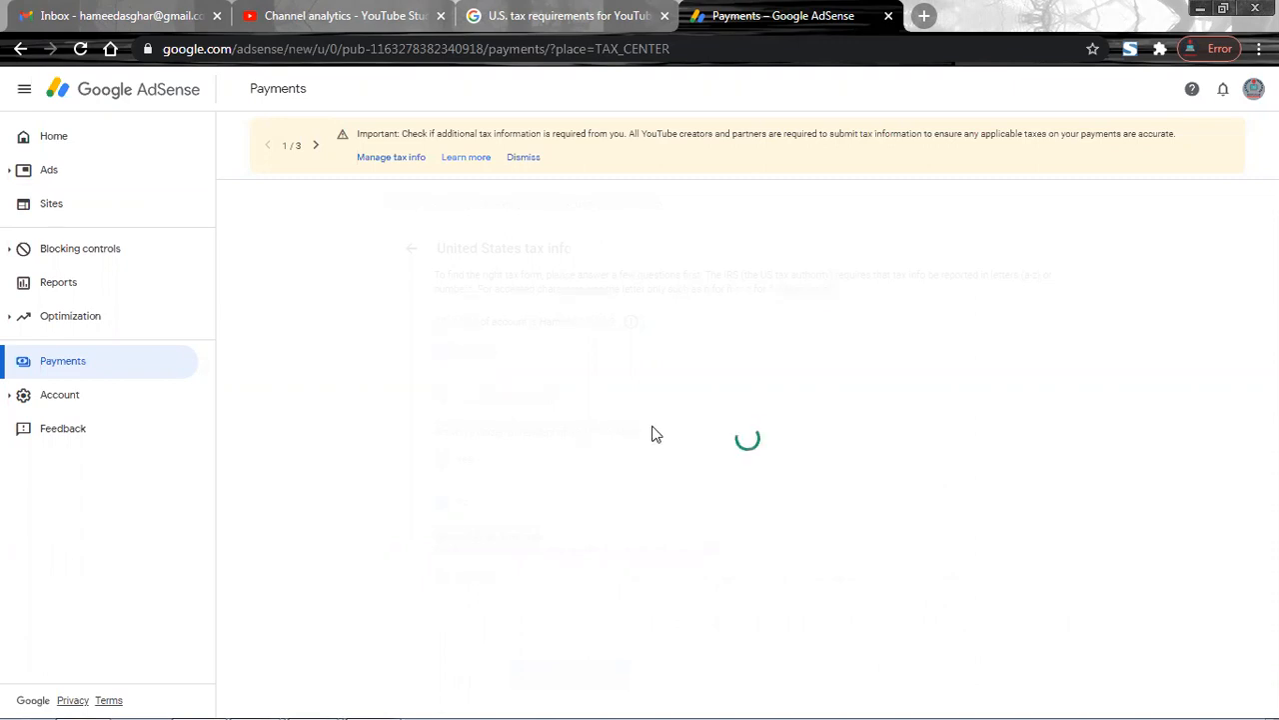
scroll(393, 516, "down", 2)
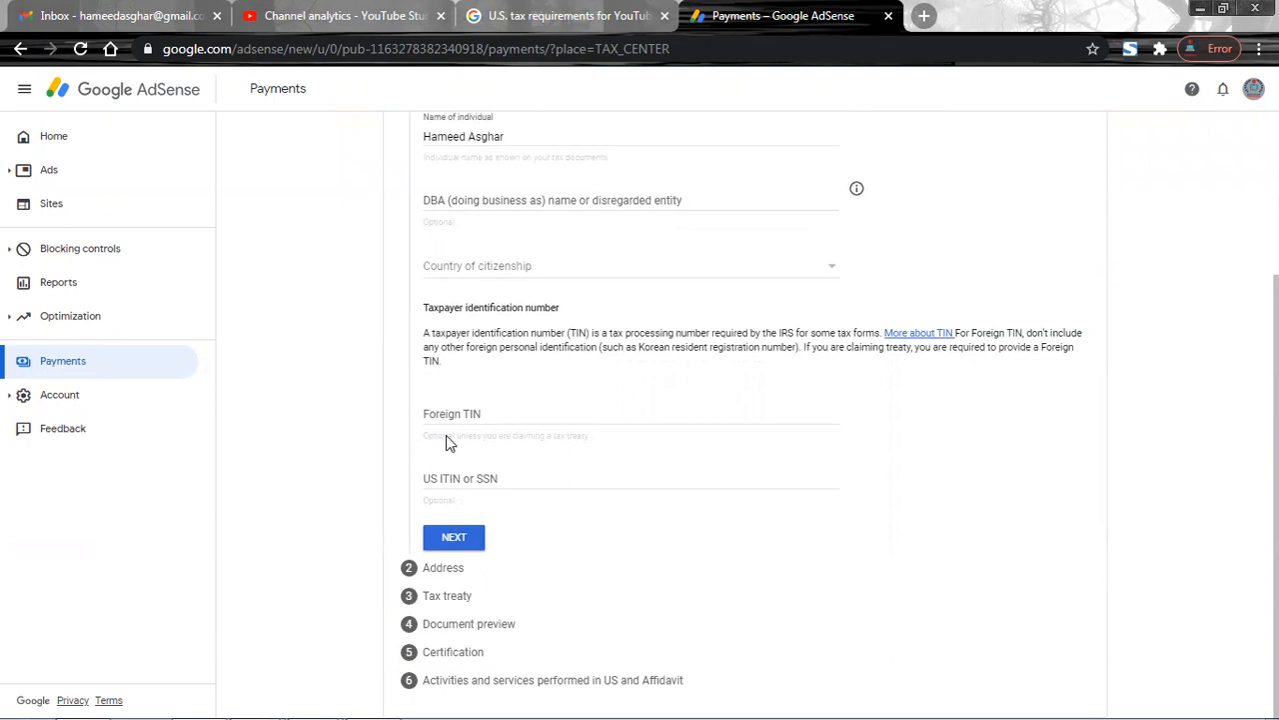
scroll(420, 490, "up", 1)
scroll(418, 490, "up", 1)
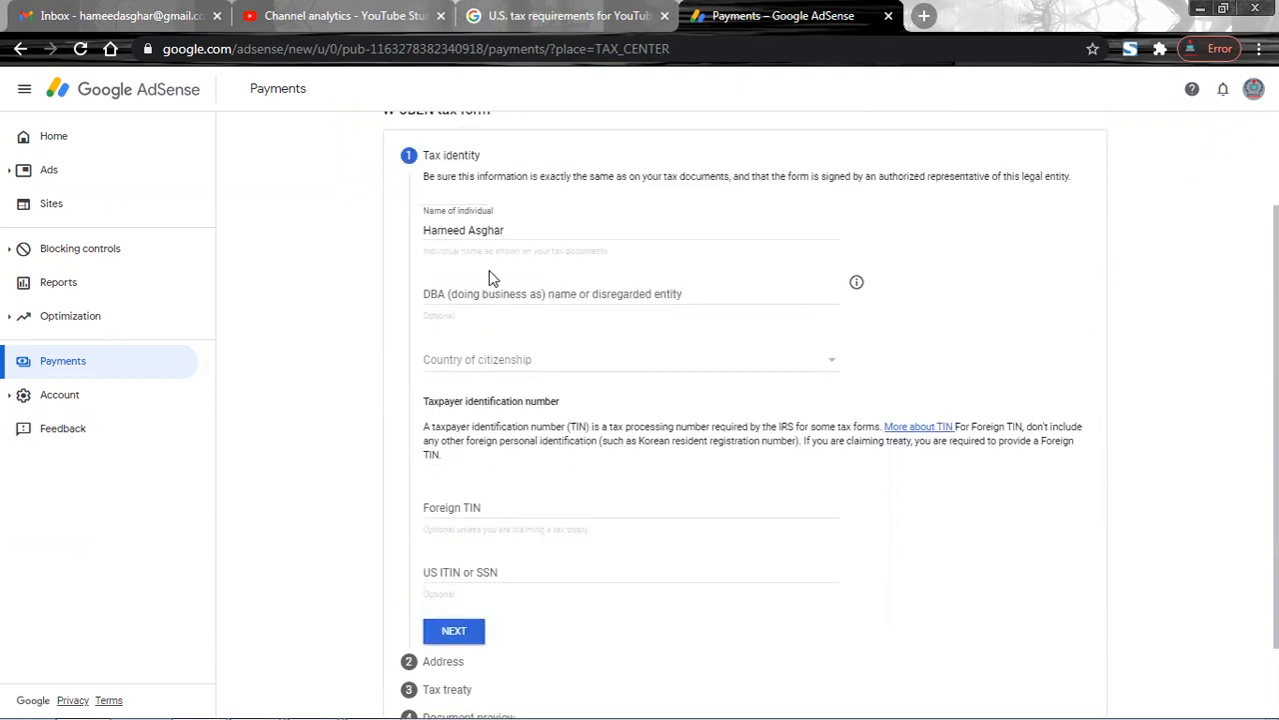
Complete the W-8BEN tax identity with DBA name Institute of Freelancing and citizenship Pakistan, and accept the residence address as the mailing address too.
left_click(504, 293)
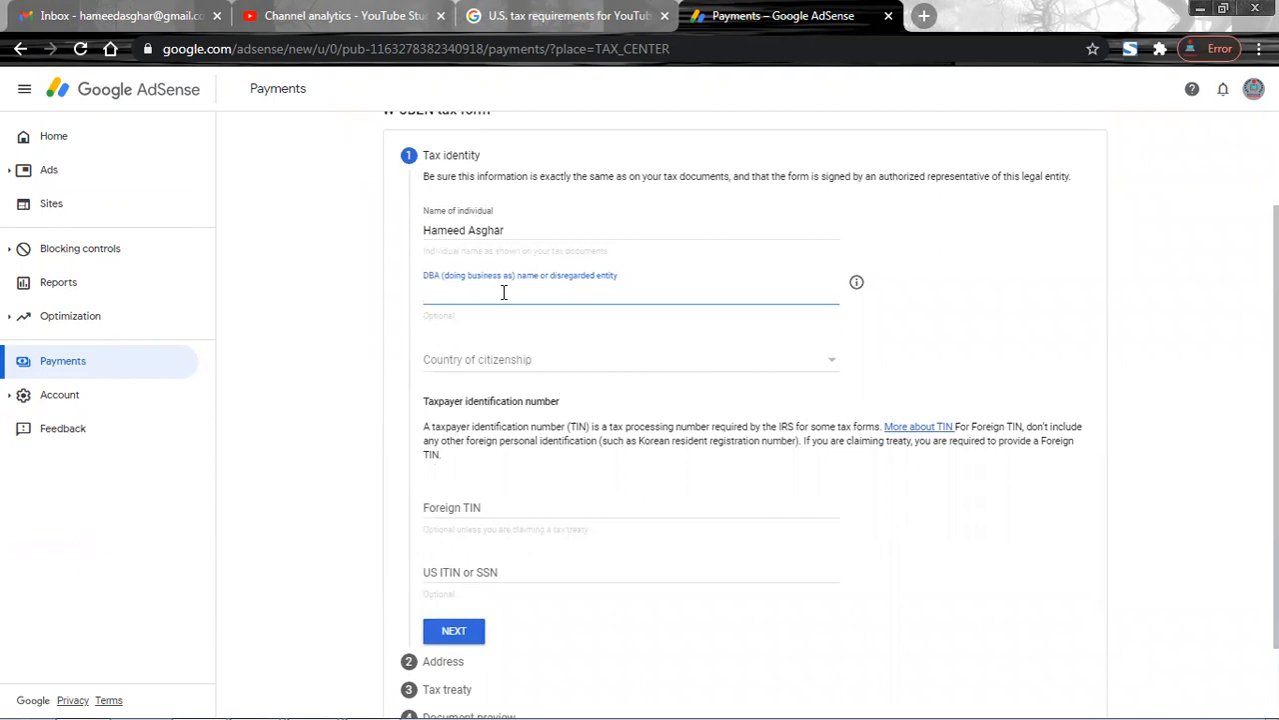
type("Institute of Freelancing")
left_click(508, 365)
type("p")
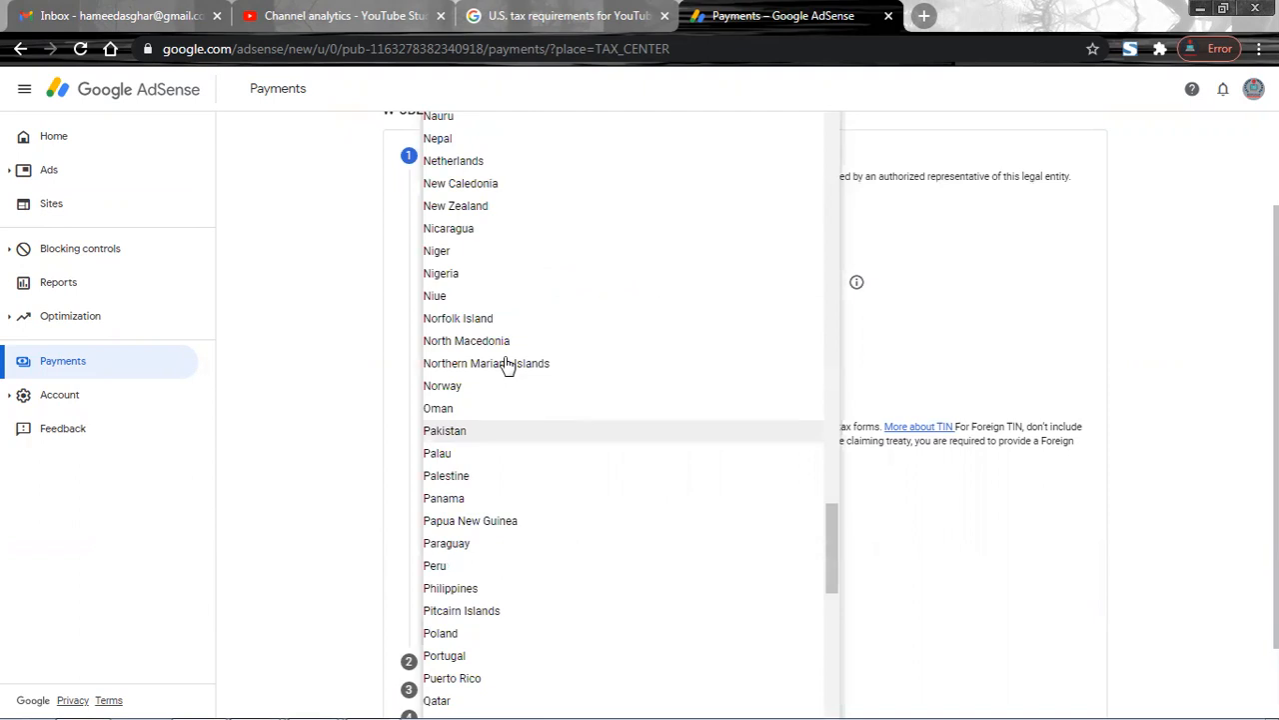
key("Return")
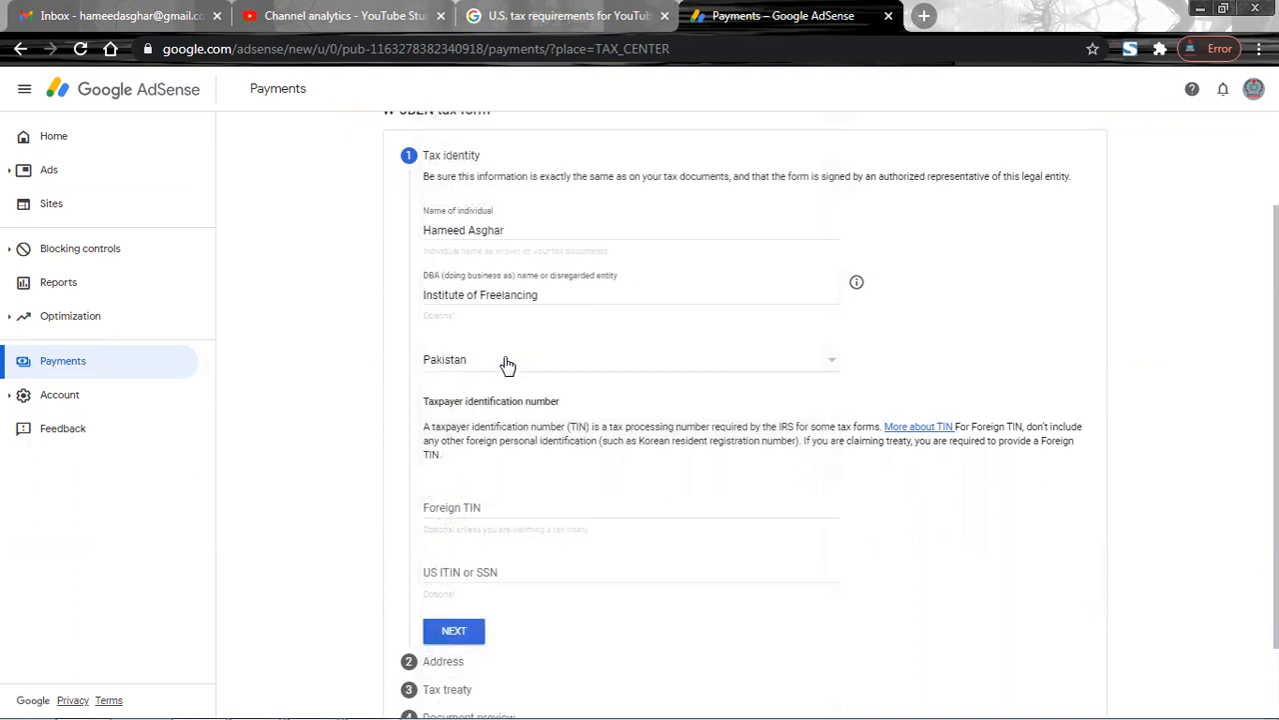
left_click(442, 634)
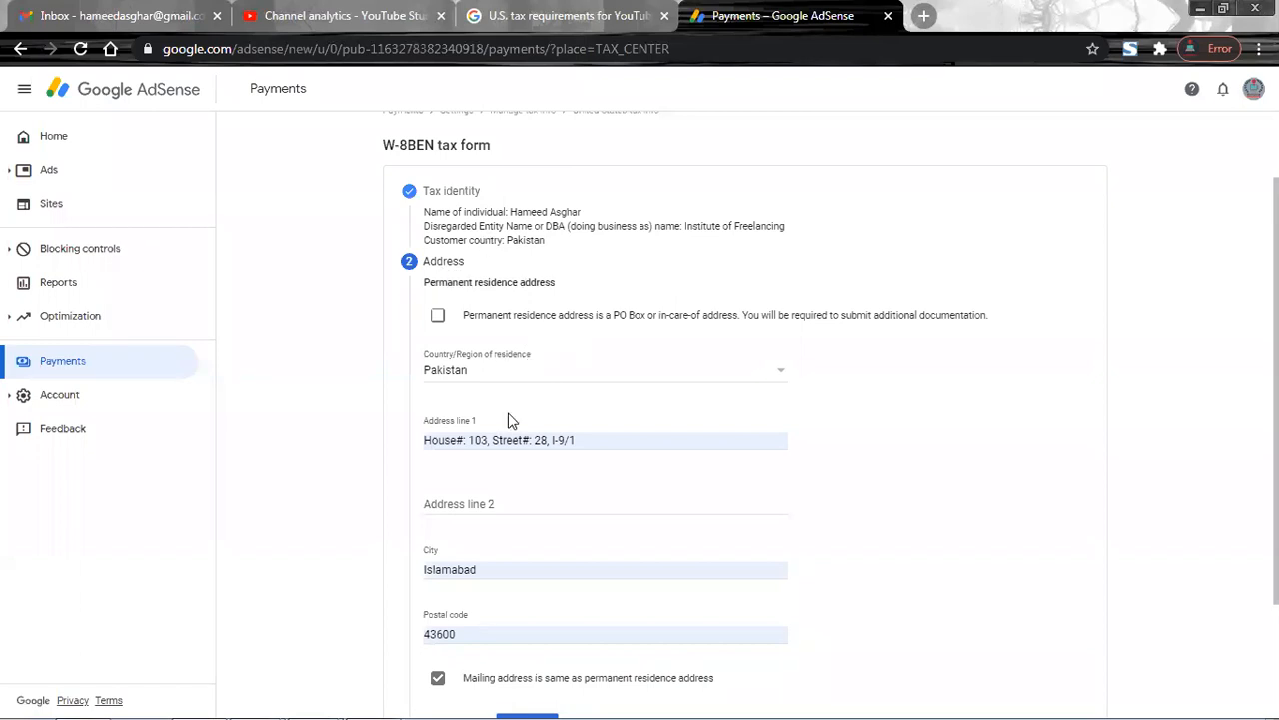
scroll(490, 530, "down", 2)
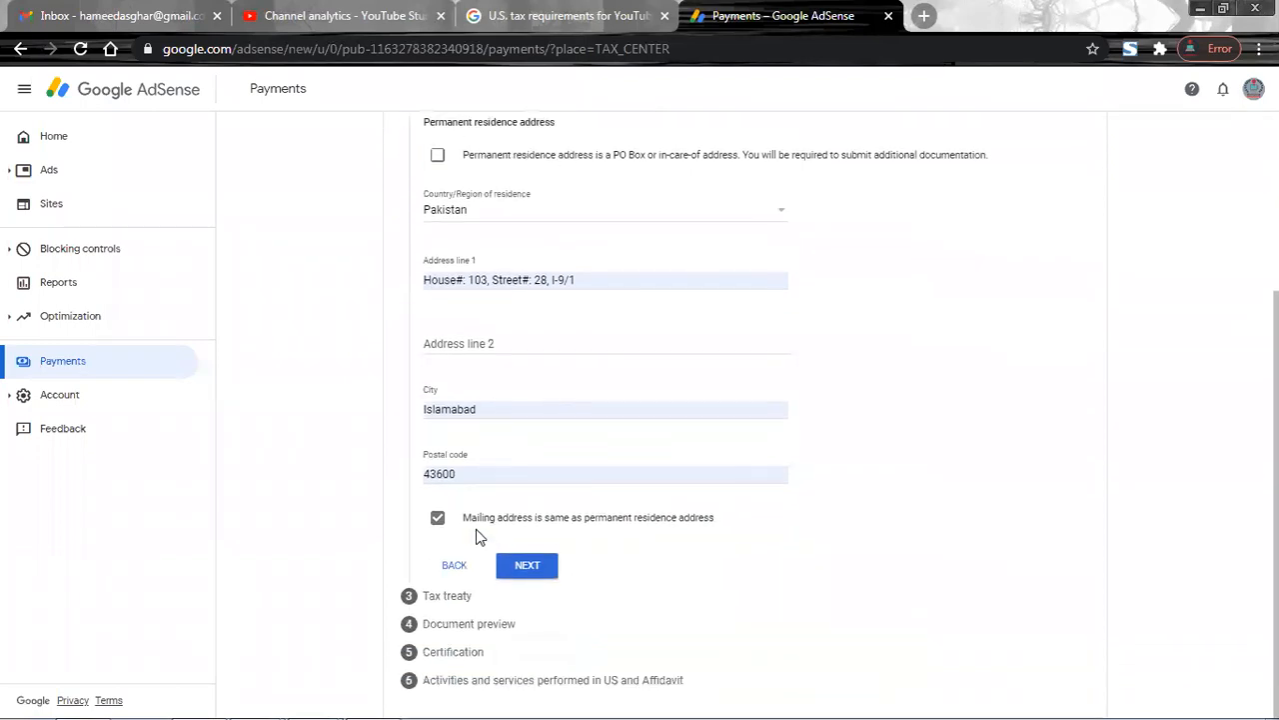
left_click(537, 569)
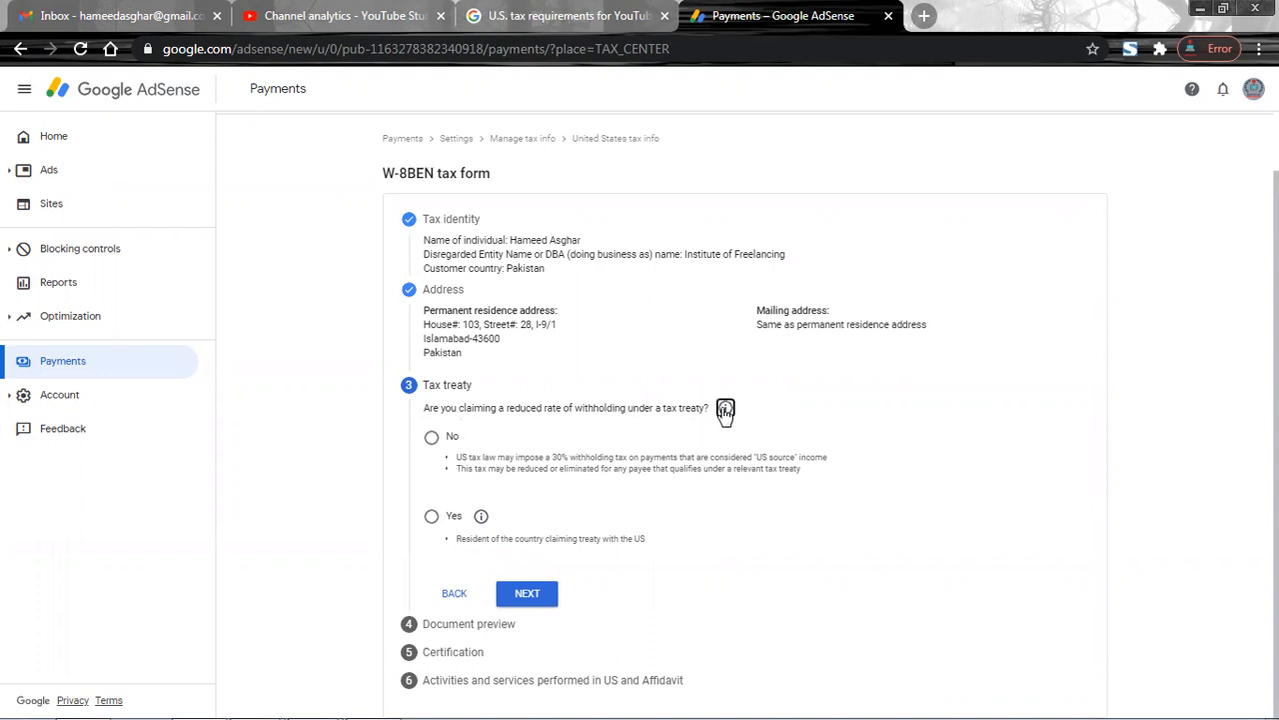
Read the help note on claiming a reduced withholding rate and look through the linked IRS Tax Treaties page.
left_click(725, 410)
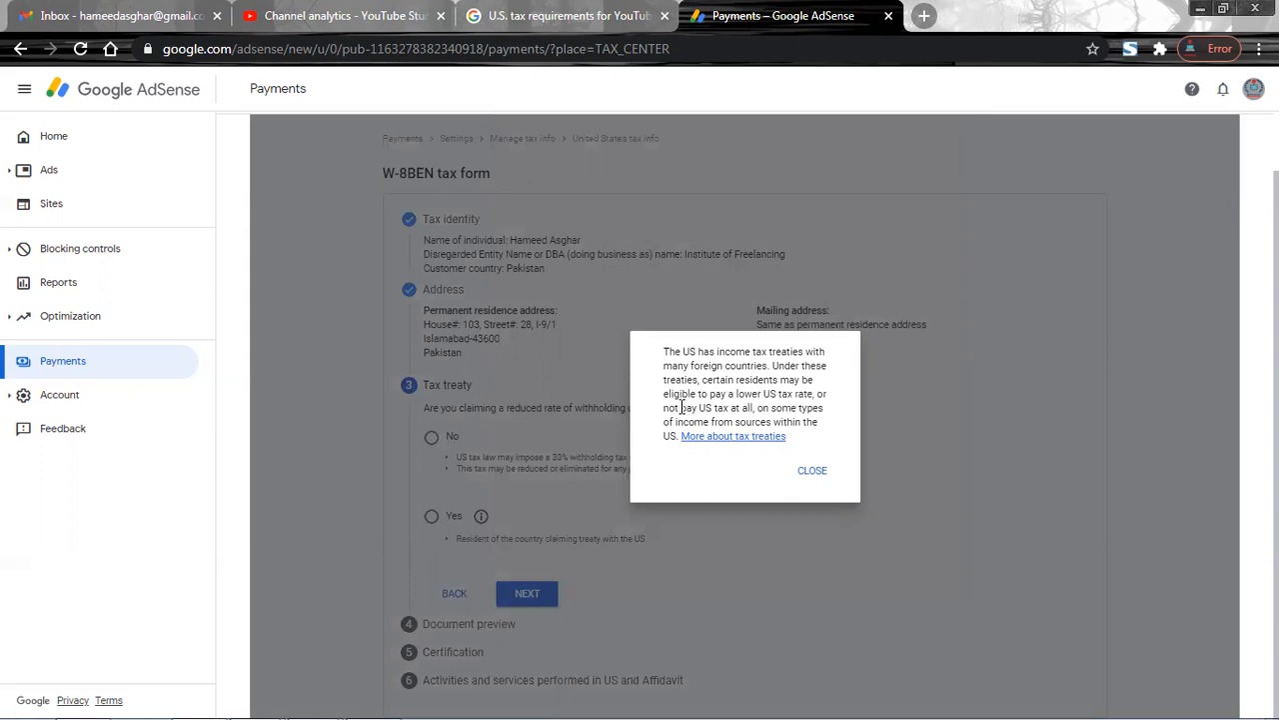
left_click(732, 438)
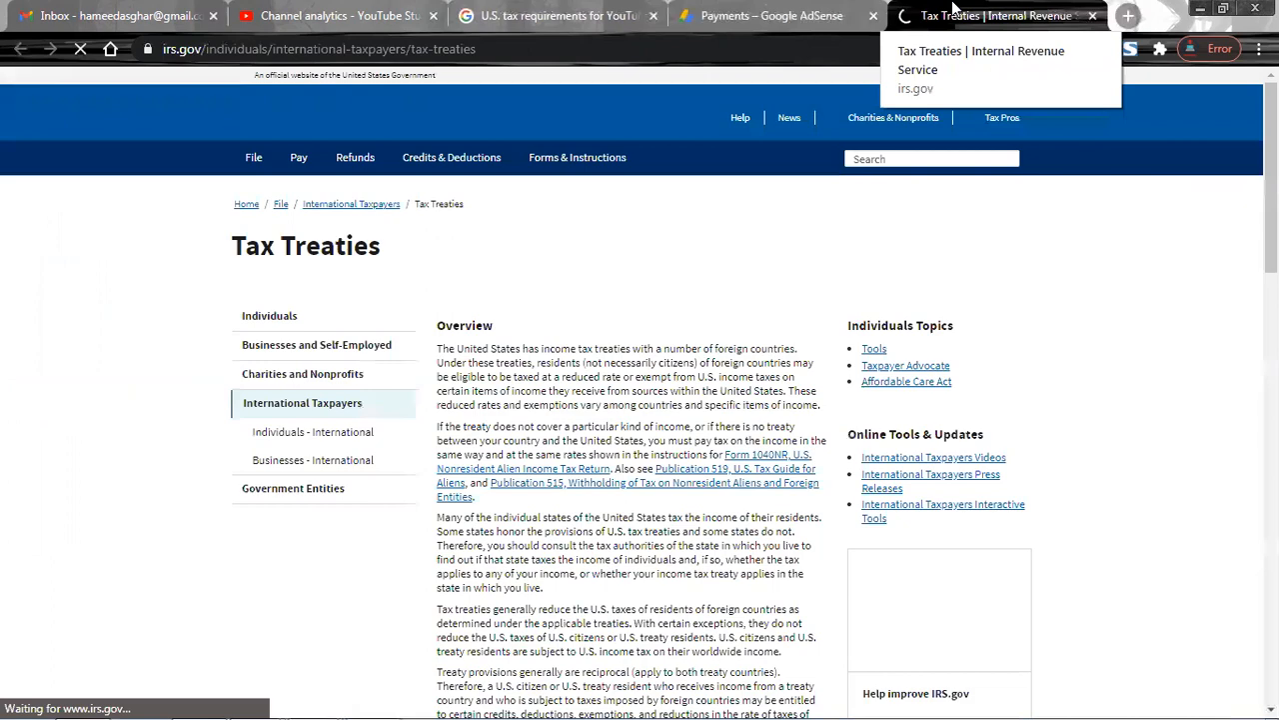
scroll(122, 420, "down", 10)
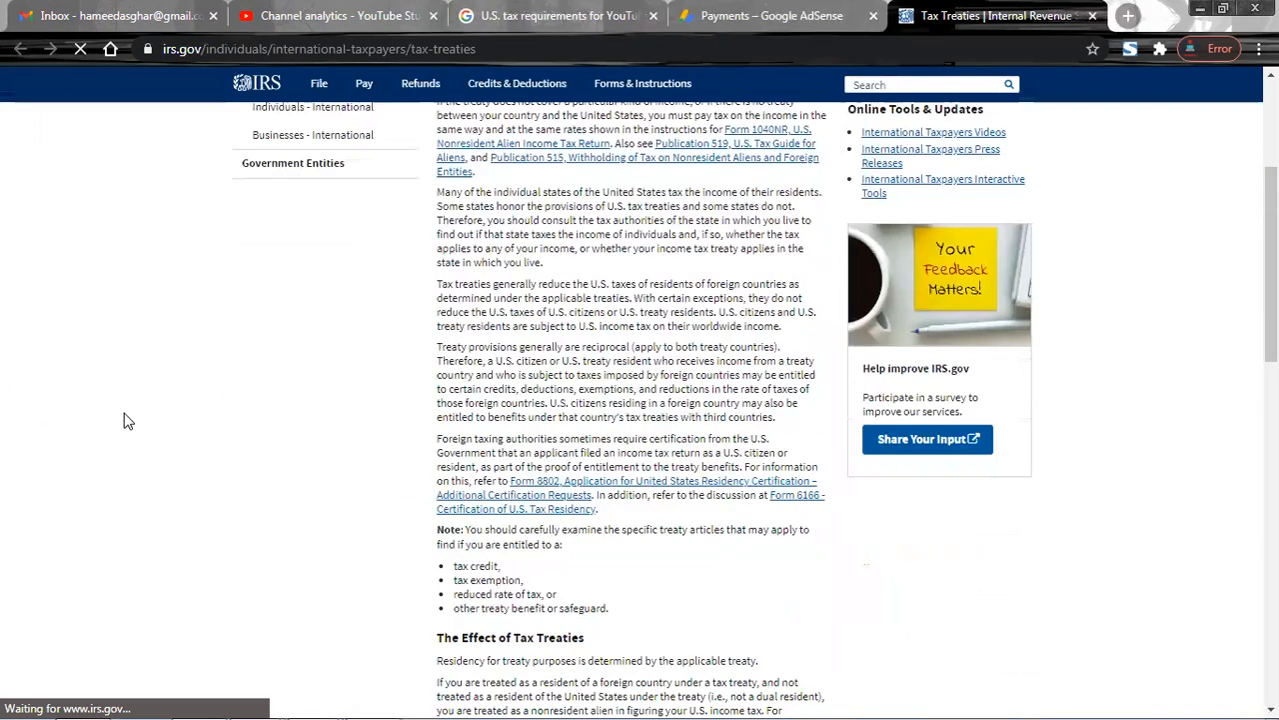
scroll(124, 421, "down", 2)
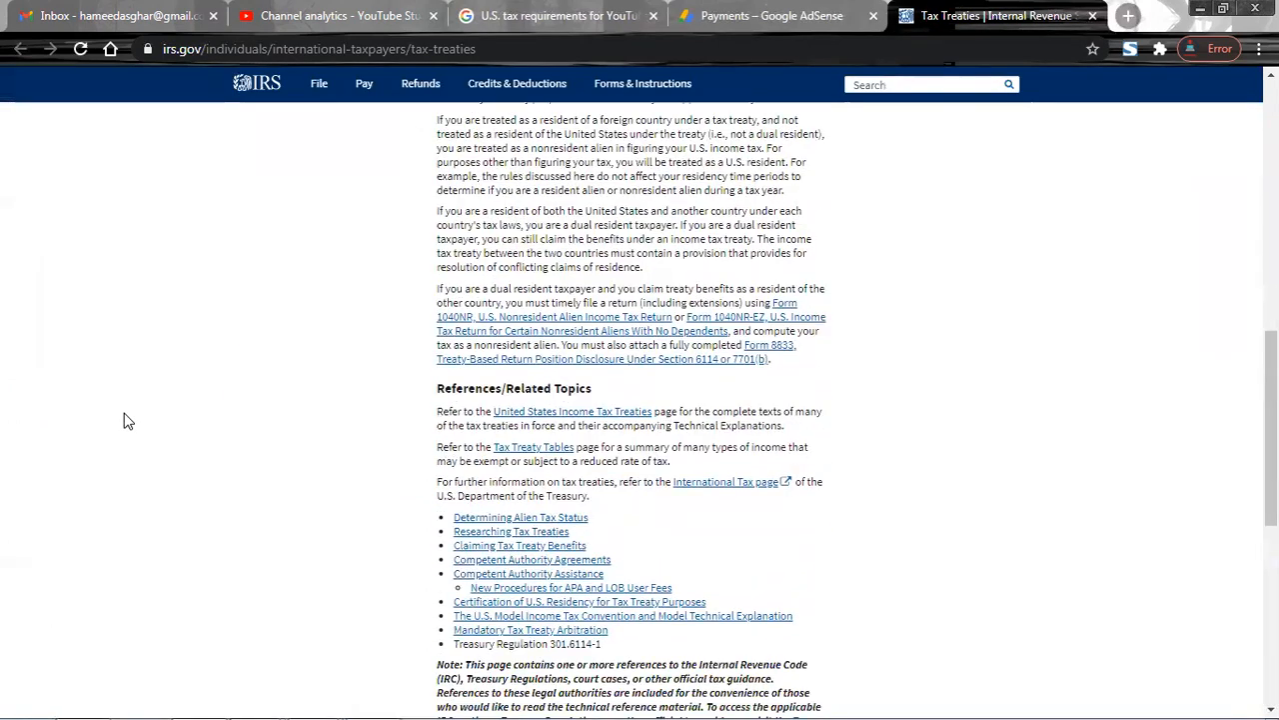
scroll(124, 421, "down", 4)
scroll(123, 420, "up", 4)
left_click(789, 10)
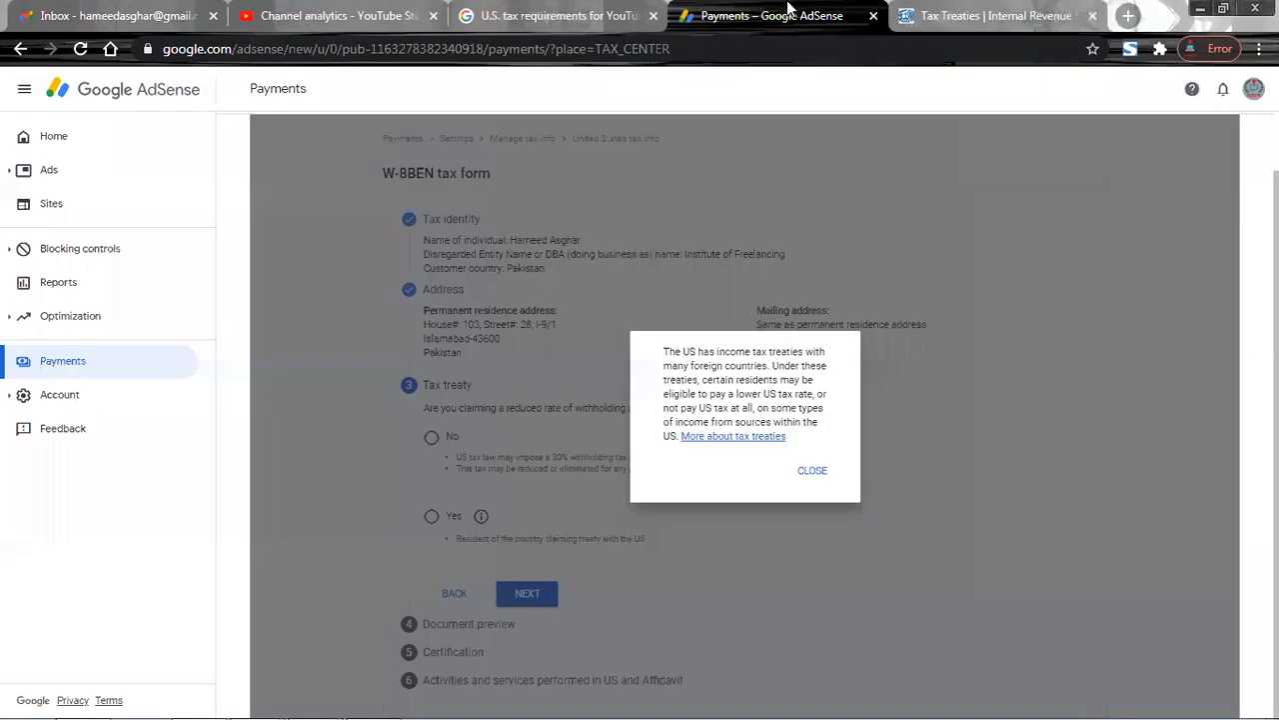
left_click(811, 470)
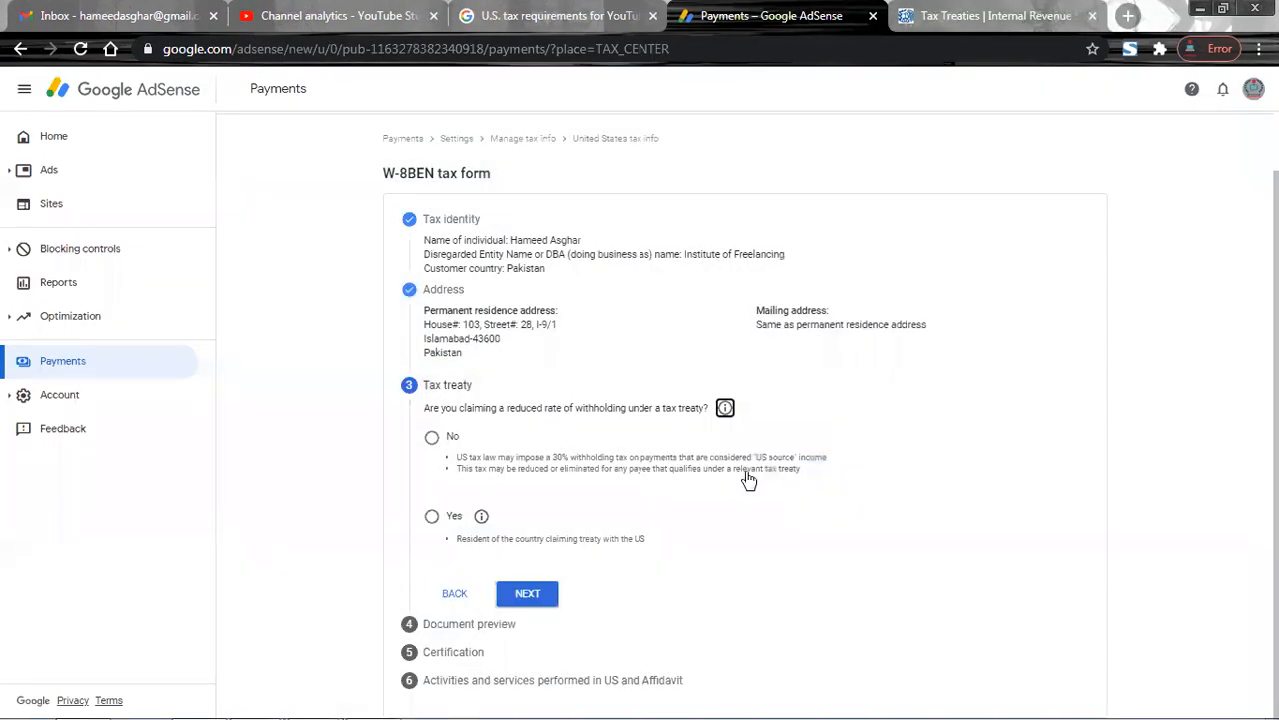
Answer No to claiming a reduced withholding rate under a tax treaty, and confirm the generated W-8BEN document as reviewed.
left_click(453, 437)
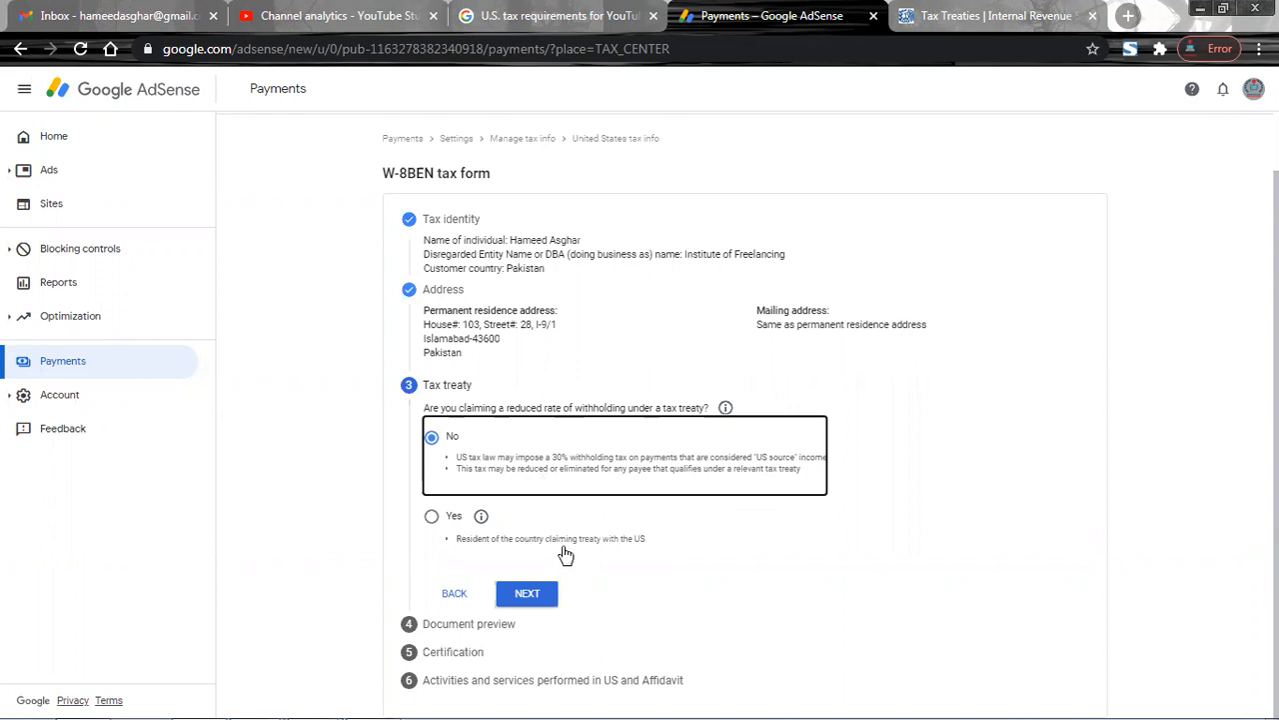
left_click(529, 601)
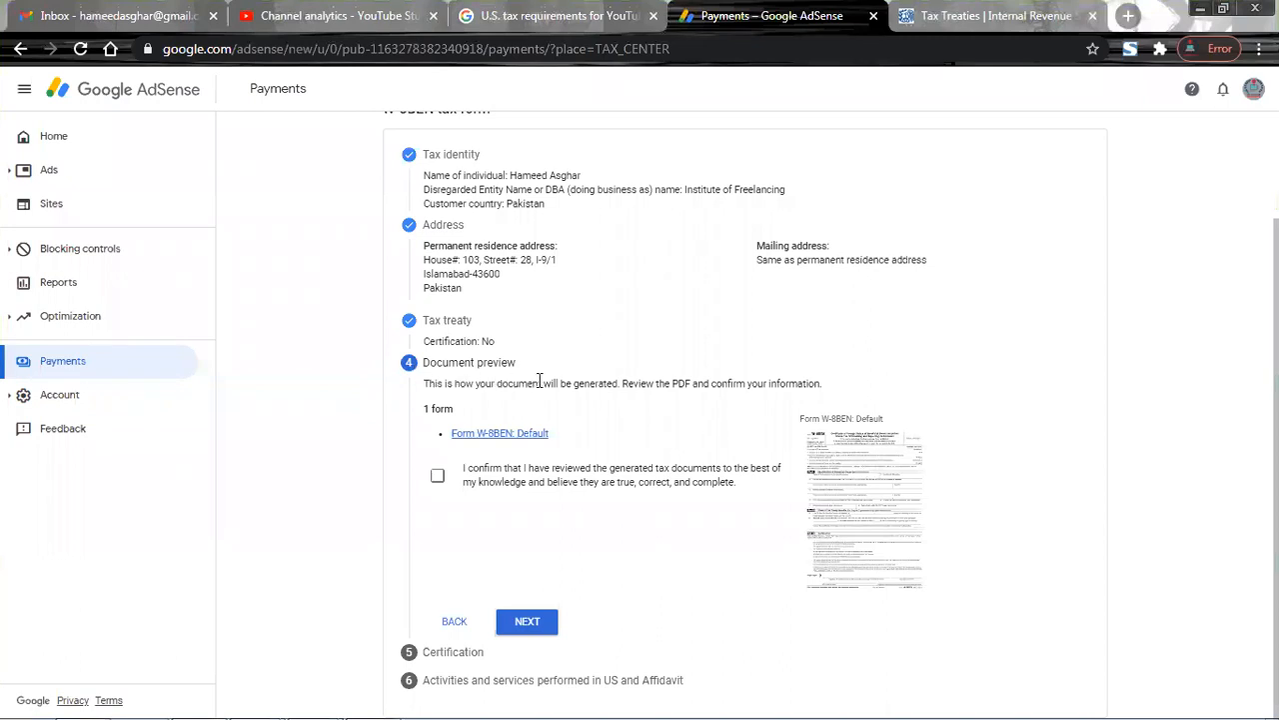
left_click(439, 479)
left_click(528, 624)
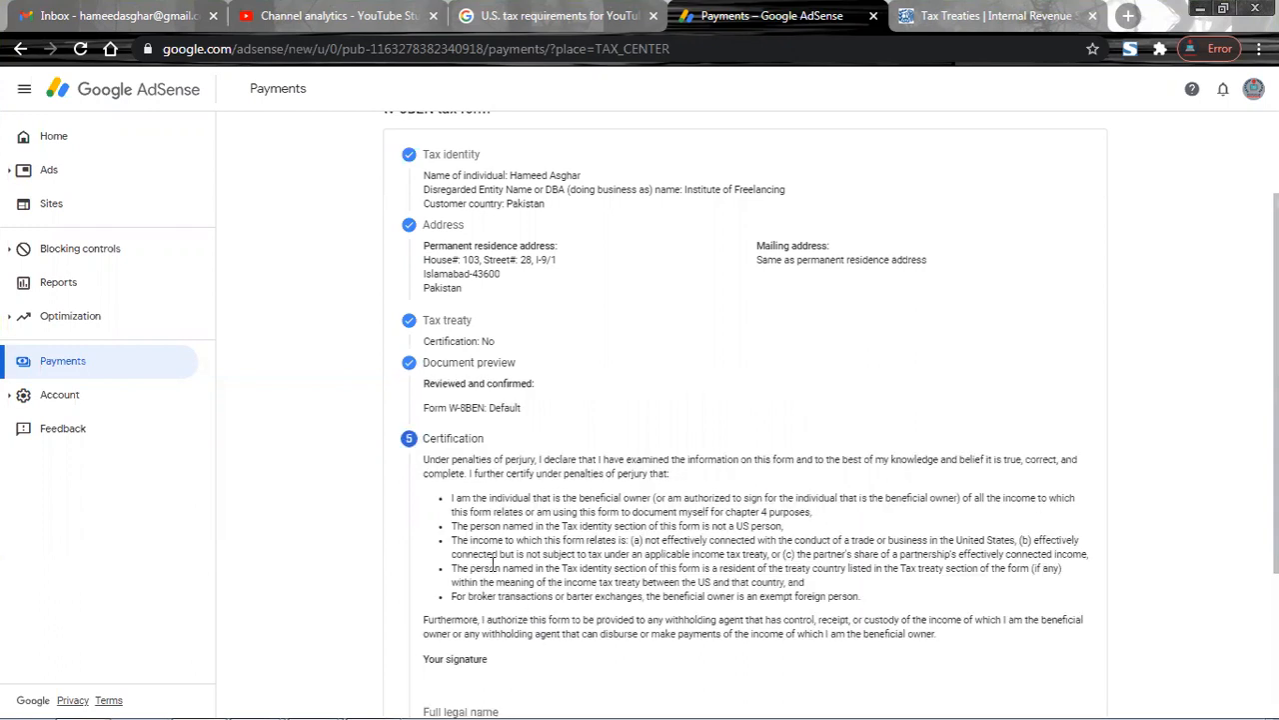
Sign the certification with the full legal name and declare that the form is completed on the signer's own behalf.
scroll(480, 517, "down", 3)
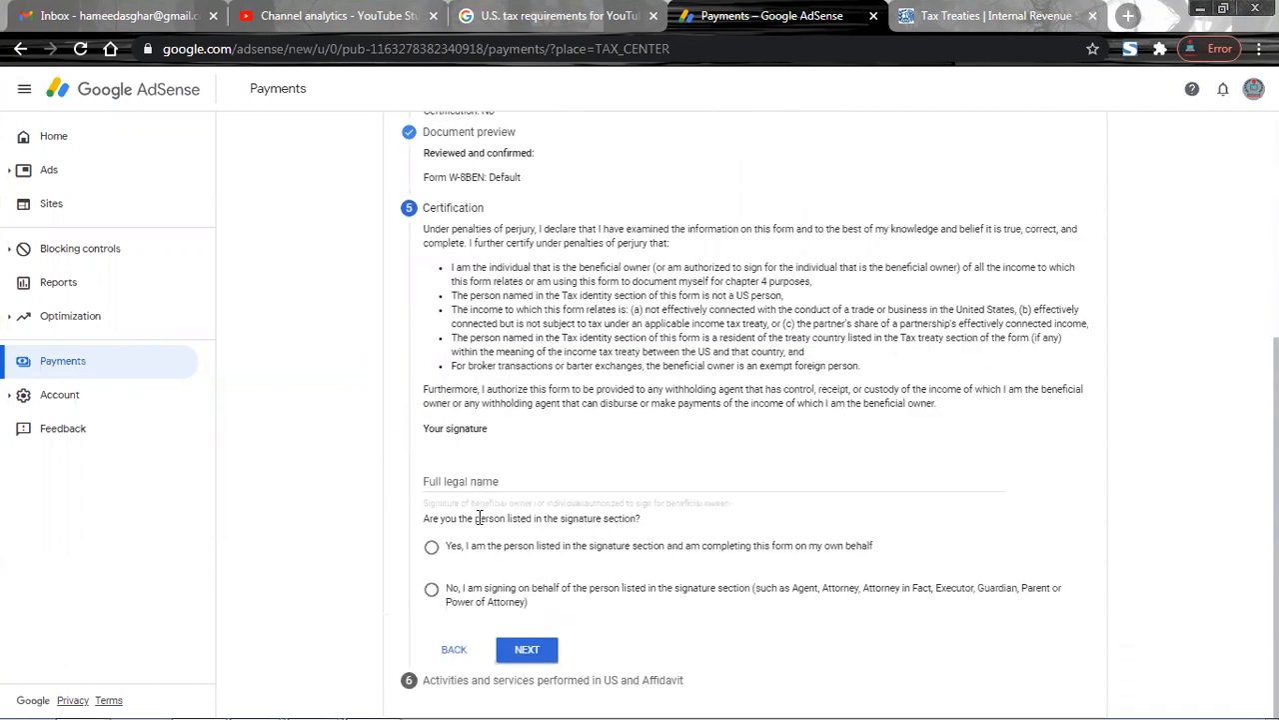
left_click(525, 481)
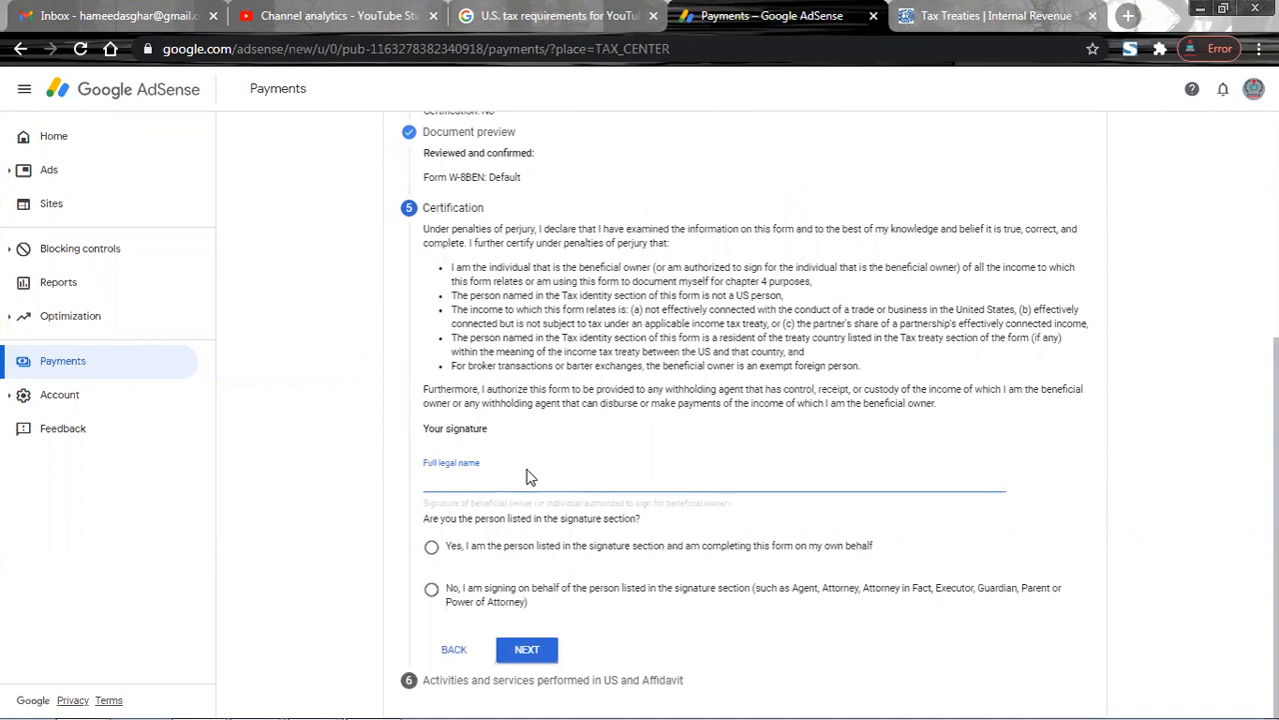
type("Hameed Asghar")
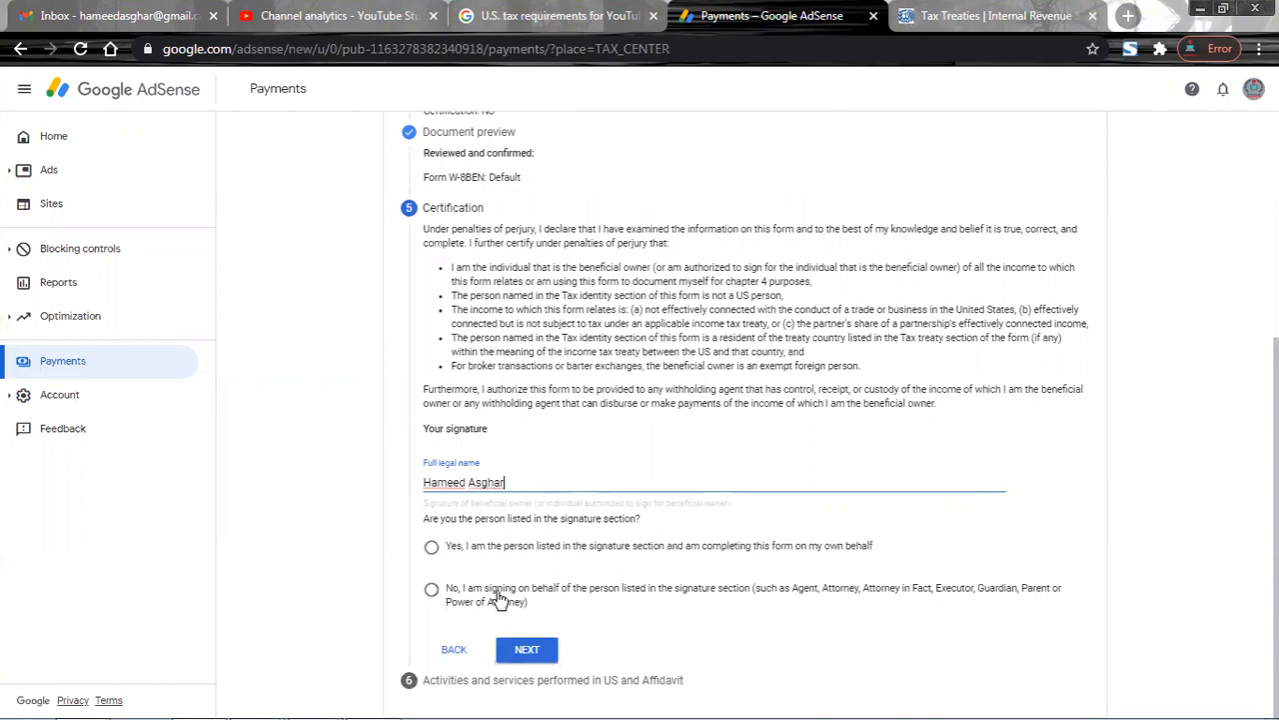
left_click(751, 556)
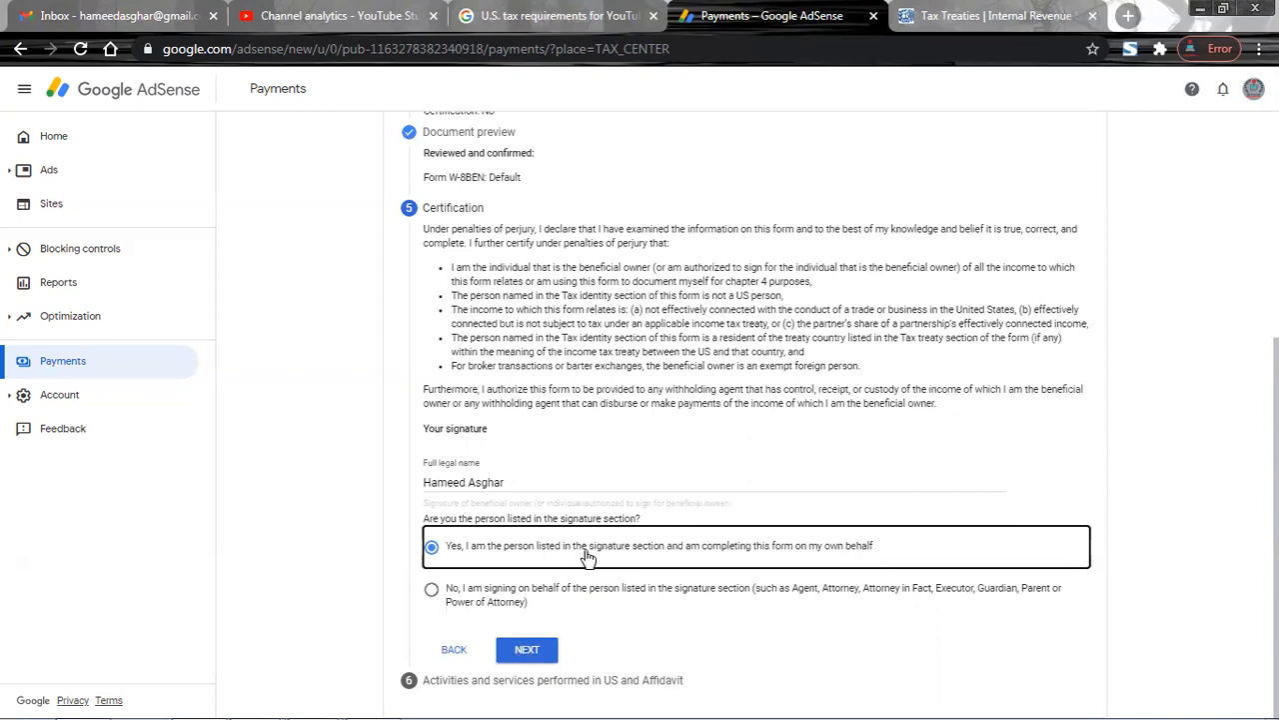
left_click(525, 650)
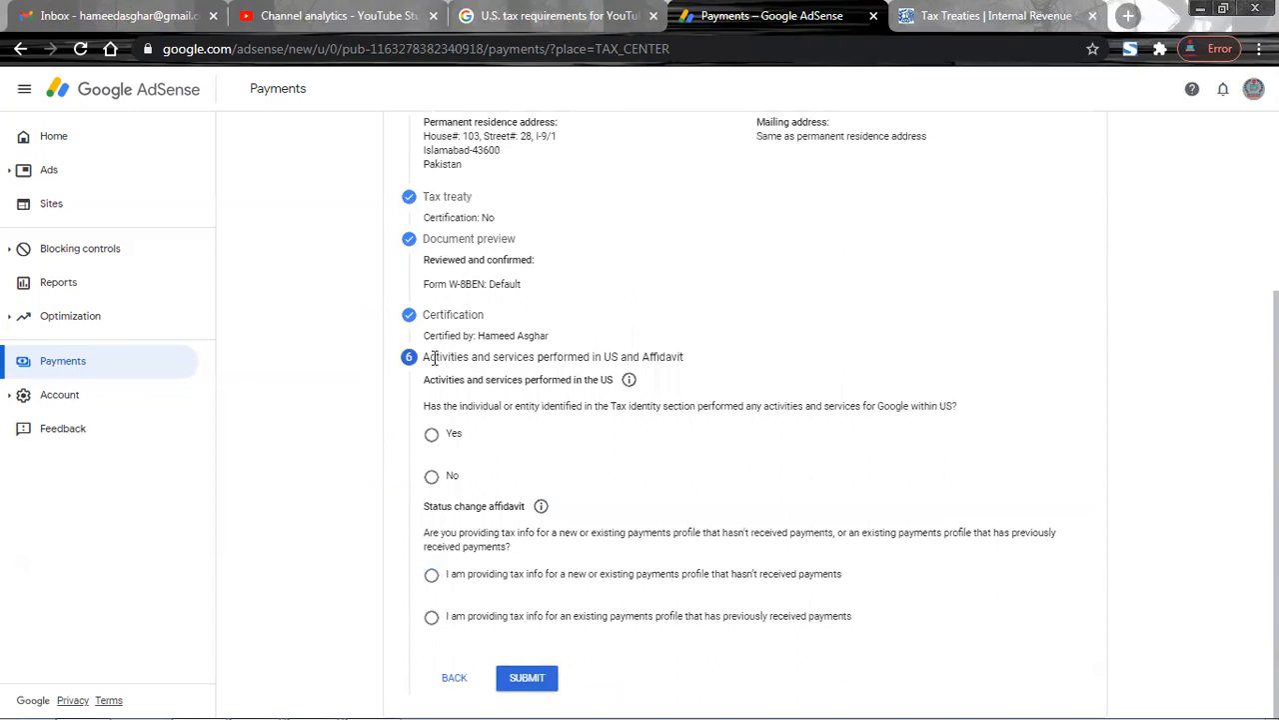
Answer No to US activities, certify services as performed outside the US, choose the payments profile that hasn't received payments, and submit the form.
left_click_drag(423, 358, 688, 362)
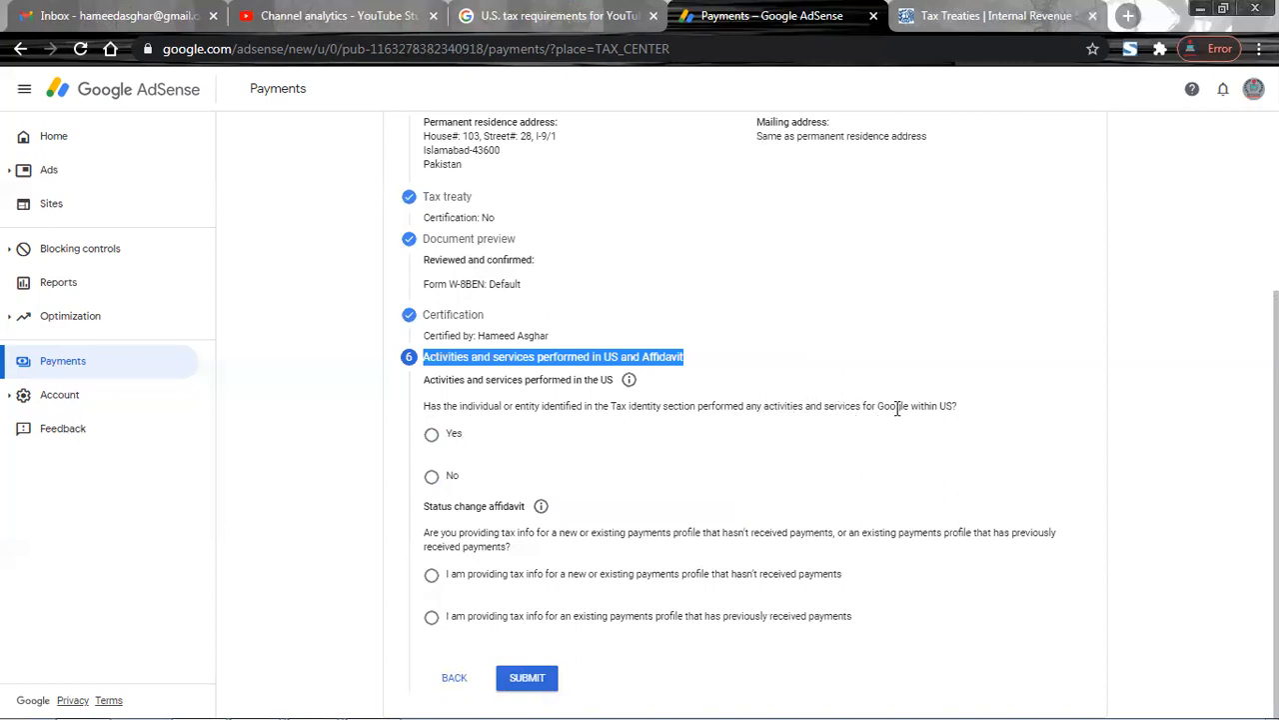
left_click(450, 477)
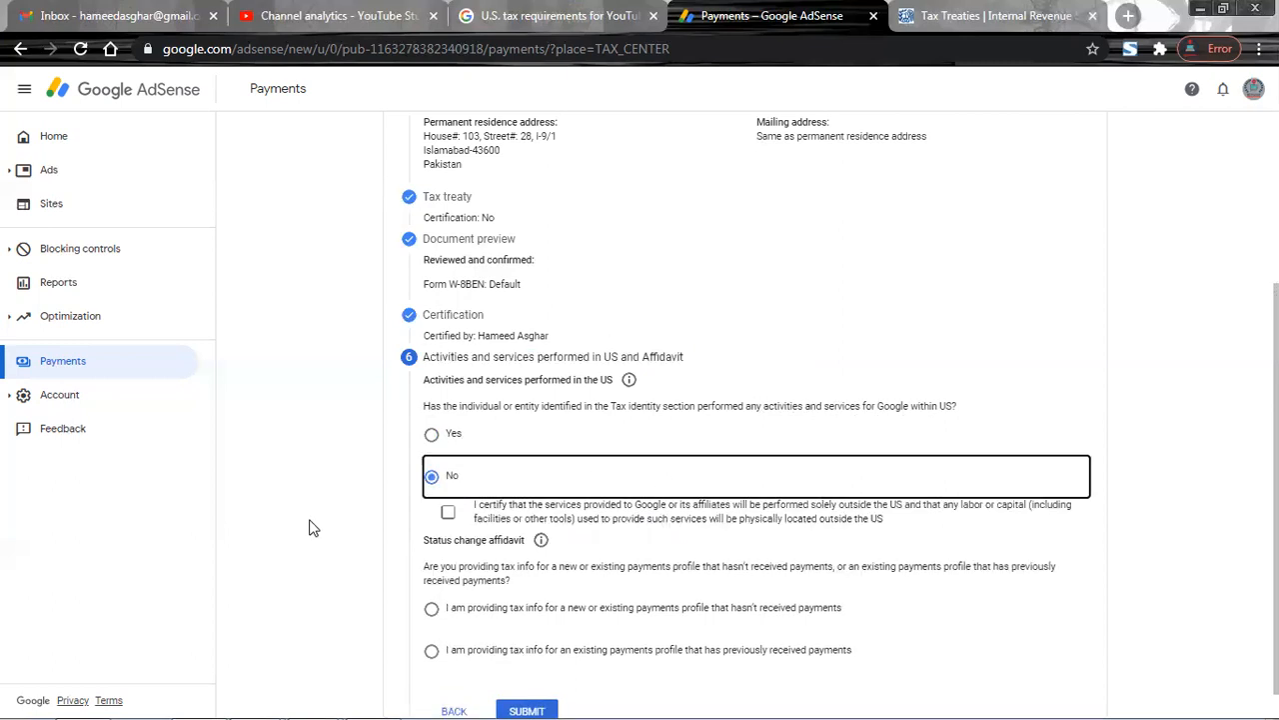
scroll(320, 520, "down", 1)
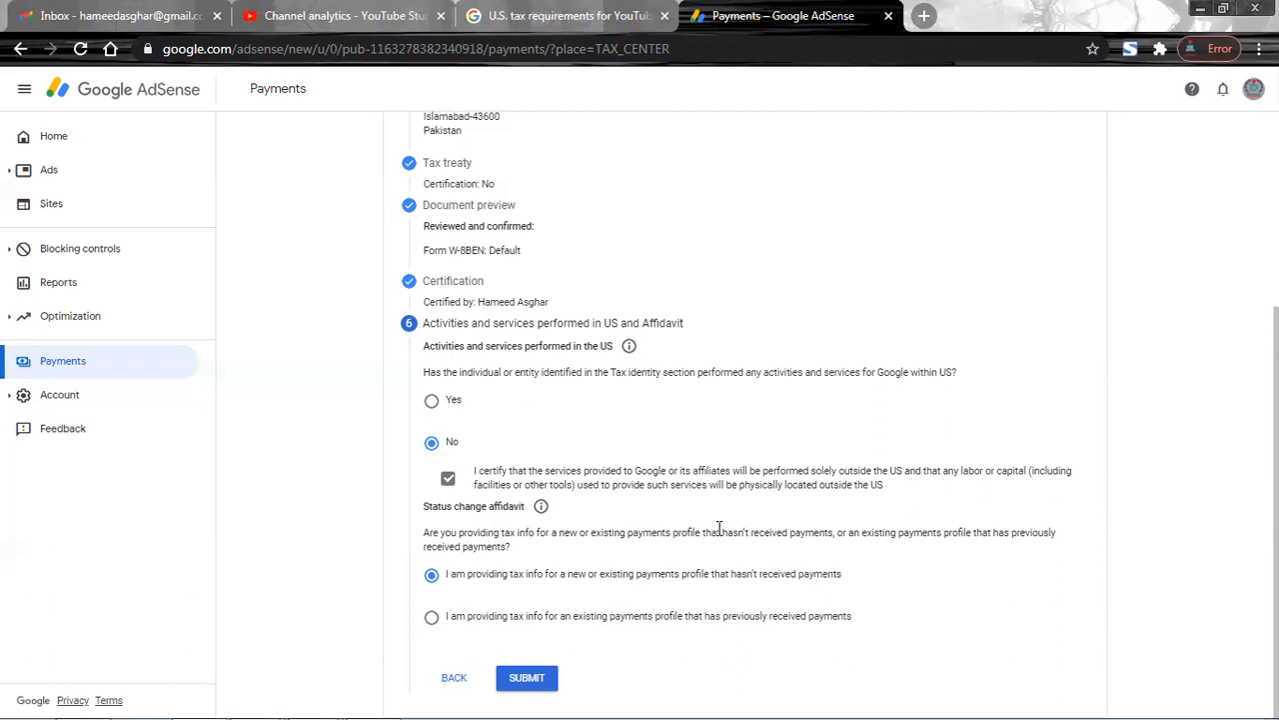
left_click(463, 620)
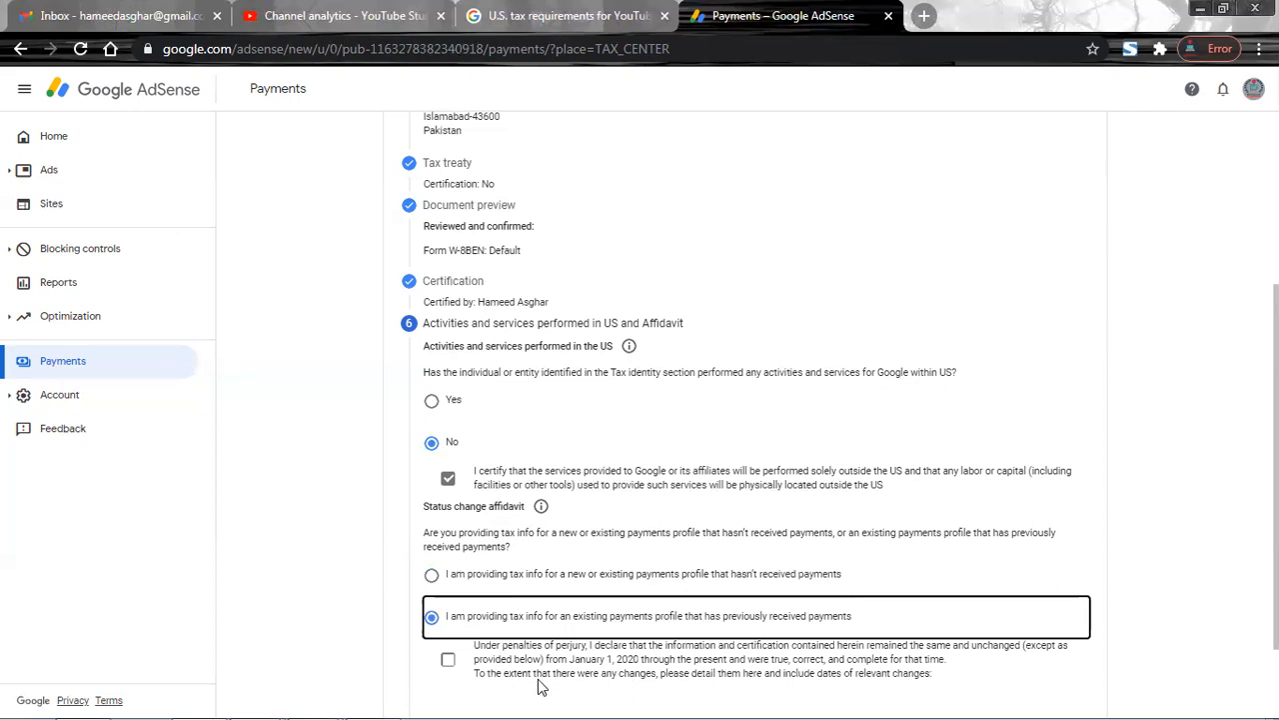
left_click(477, 580)
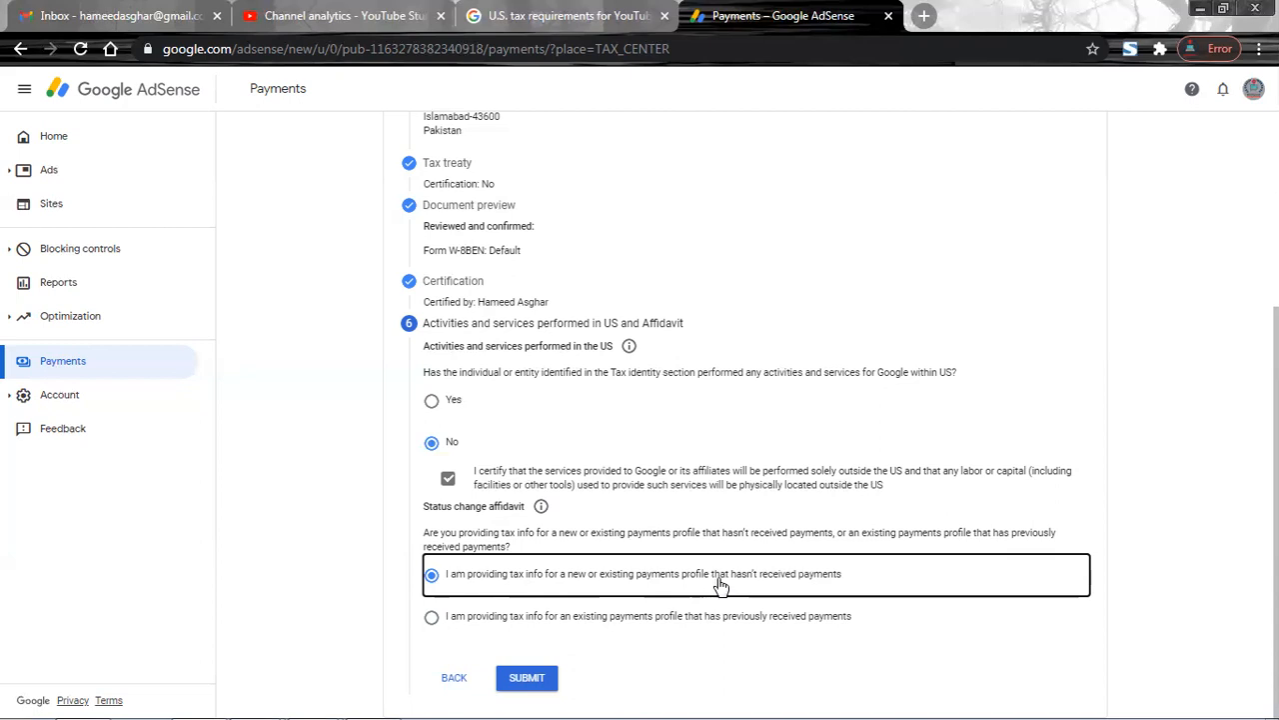
left_click(527, 678)
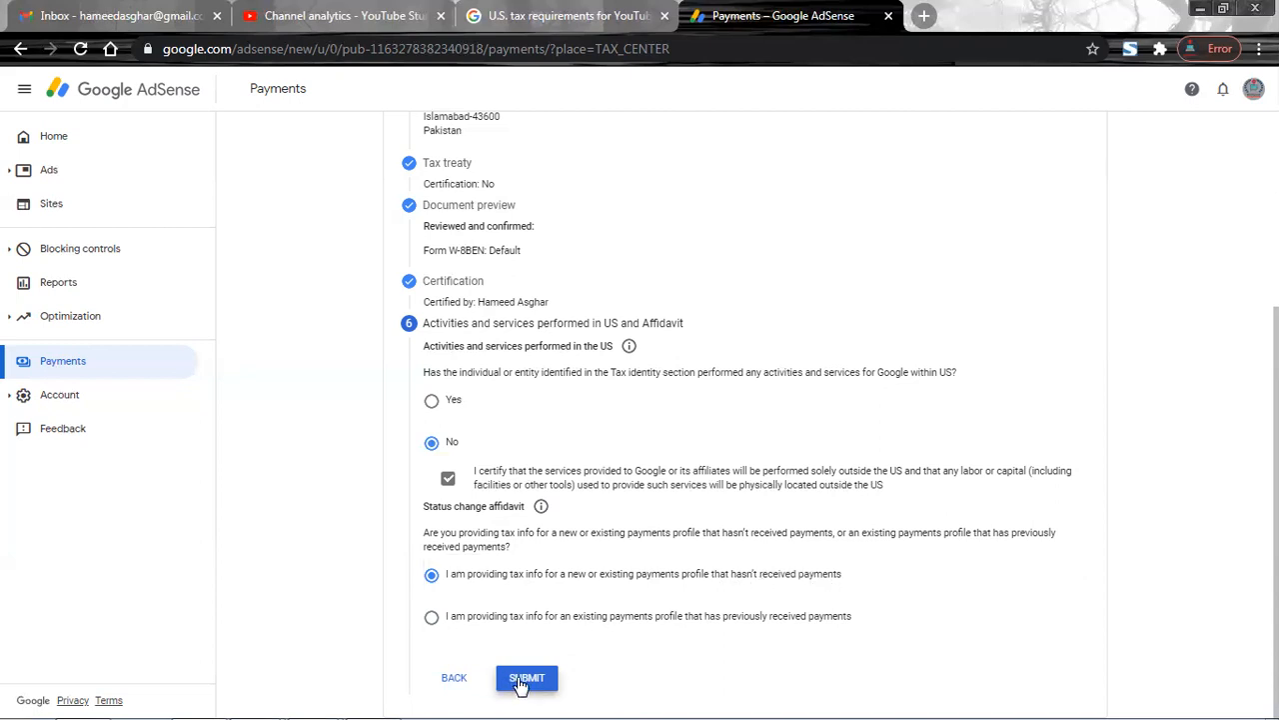